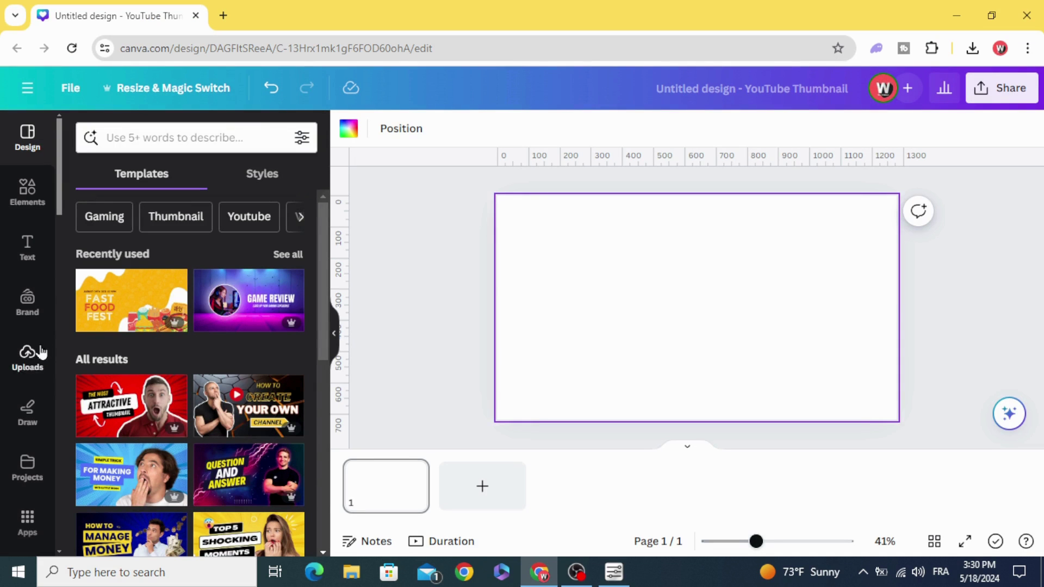
Step: Open Canva's Apps panel to find the TypeGradient app
click(27, 521)
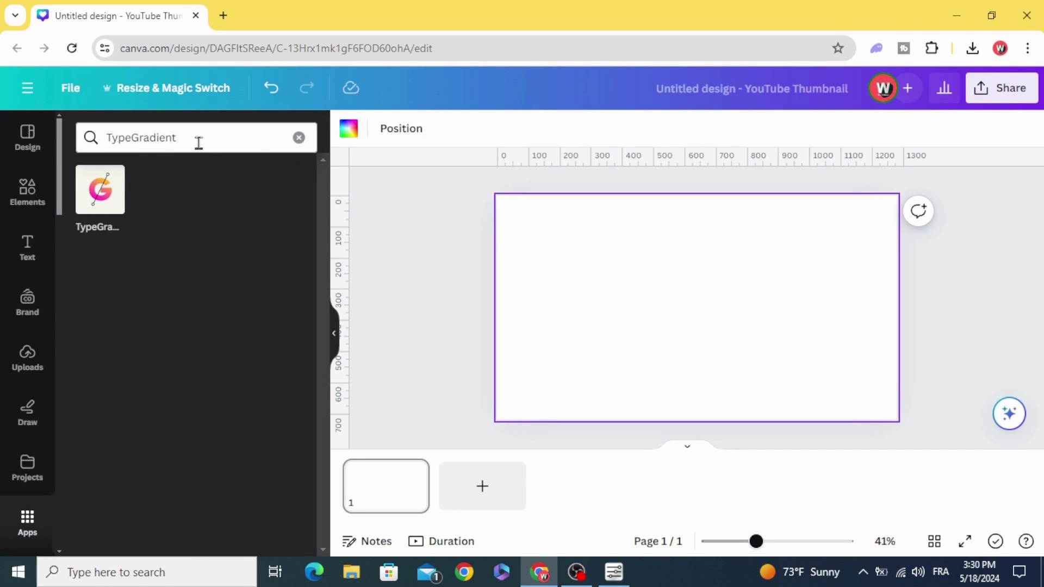
Step: Open TypeGradient and replace the sample main text with ESPORTS
click(99, 202)
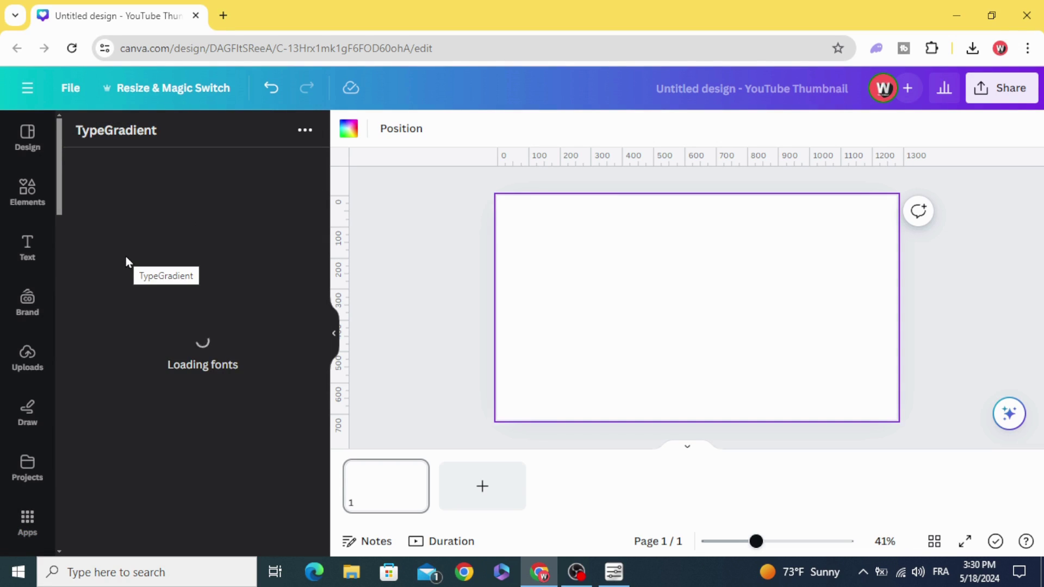
click(126, 256)
drag(172, 231, 76, 193)
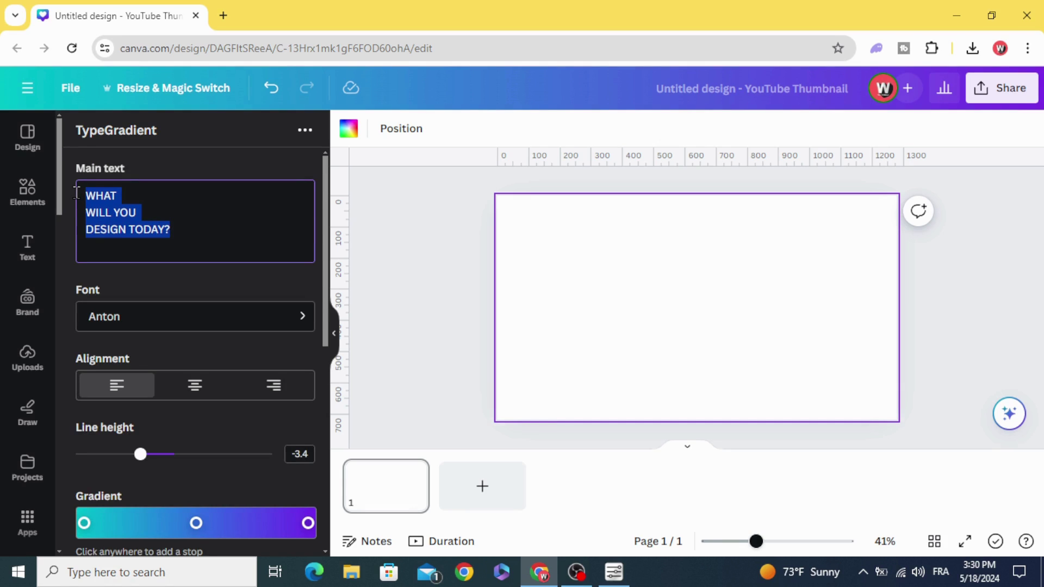
text(ESPORTS)
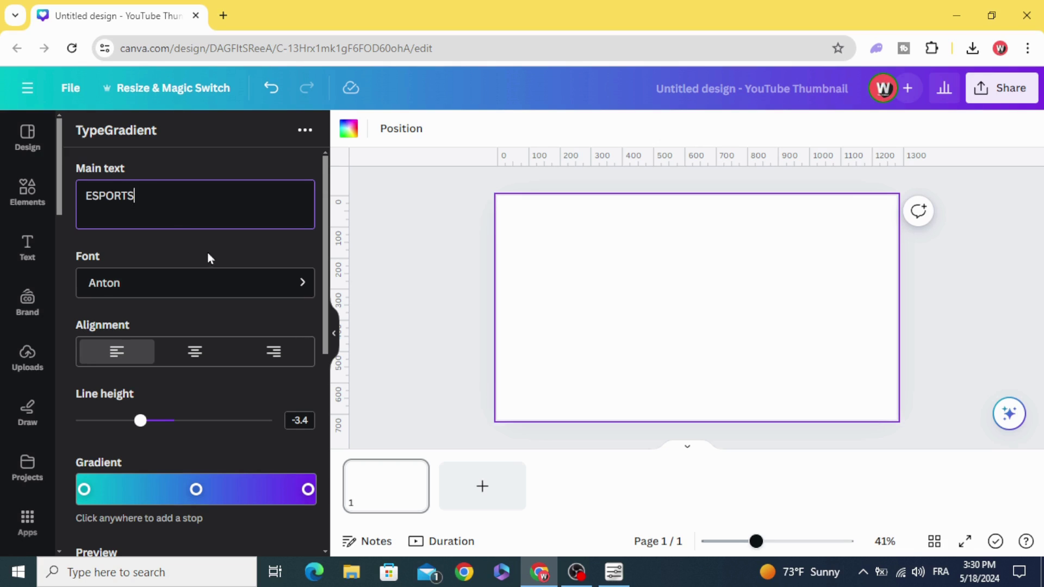
Step: Apply the Aldrich font to the ESPORTS text
click(221, 281)
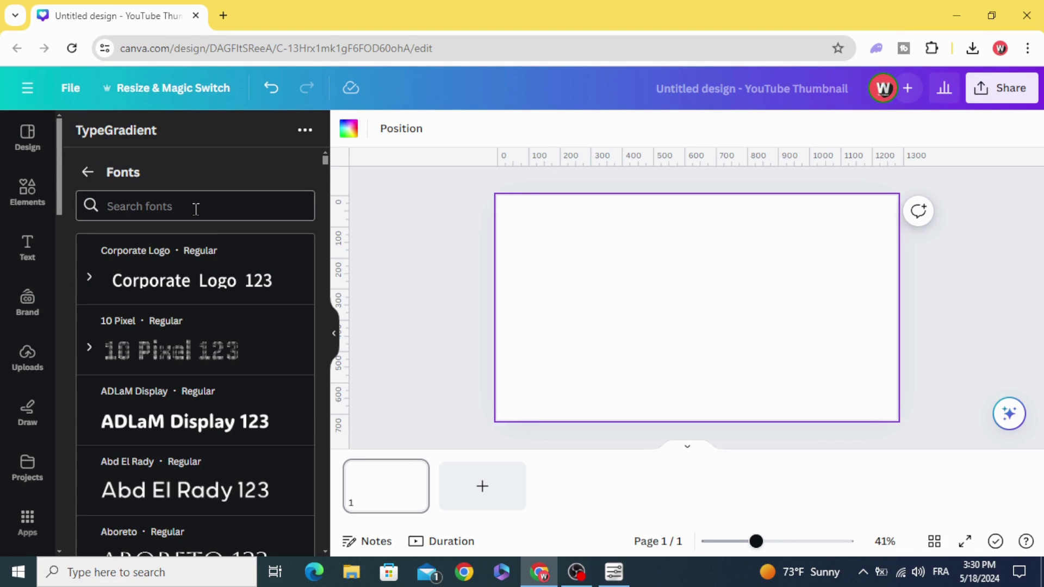
text(A)
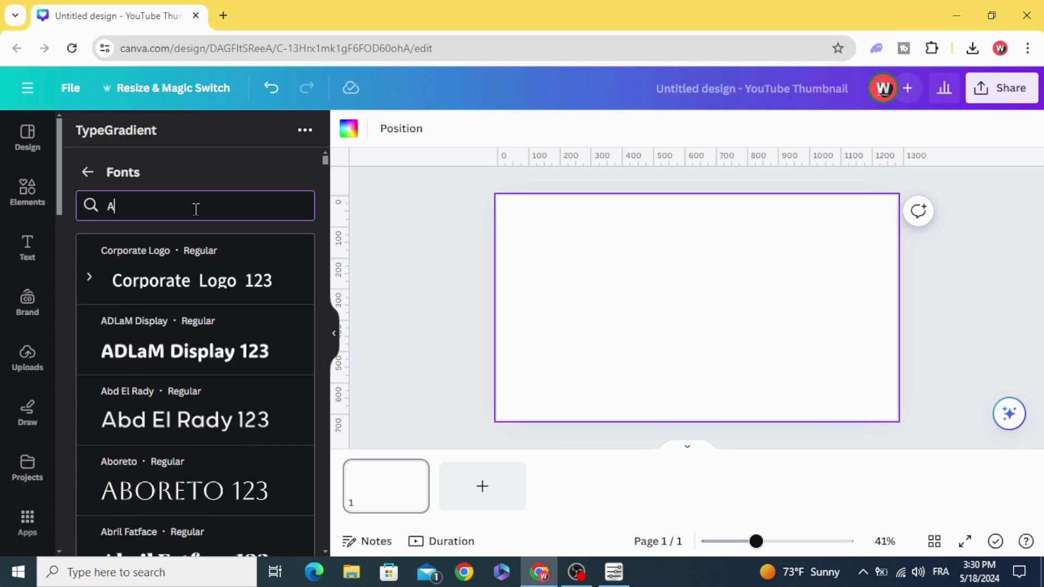
text(L)
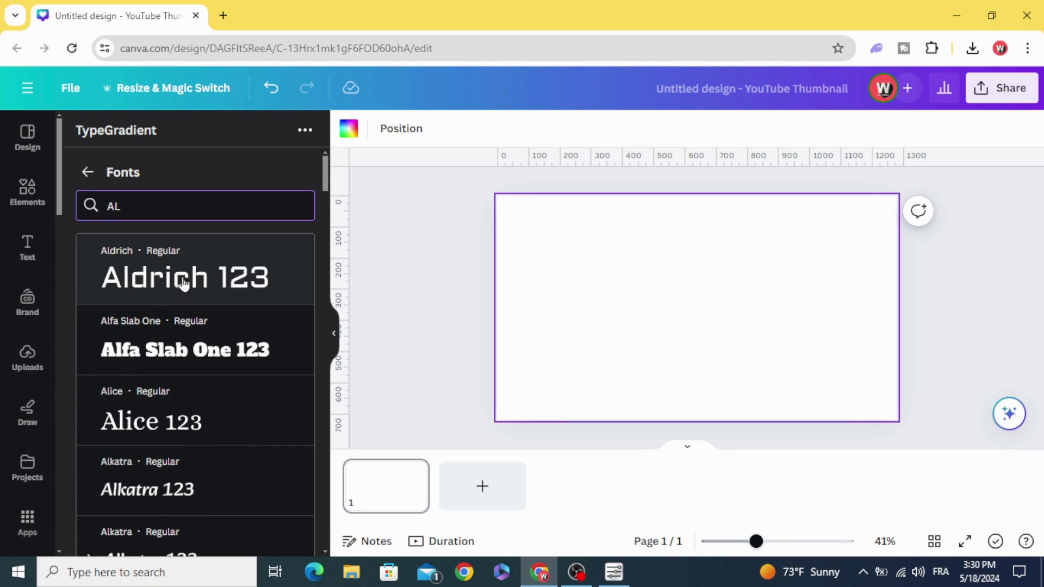
click(183, 283)
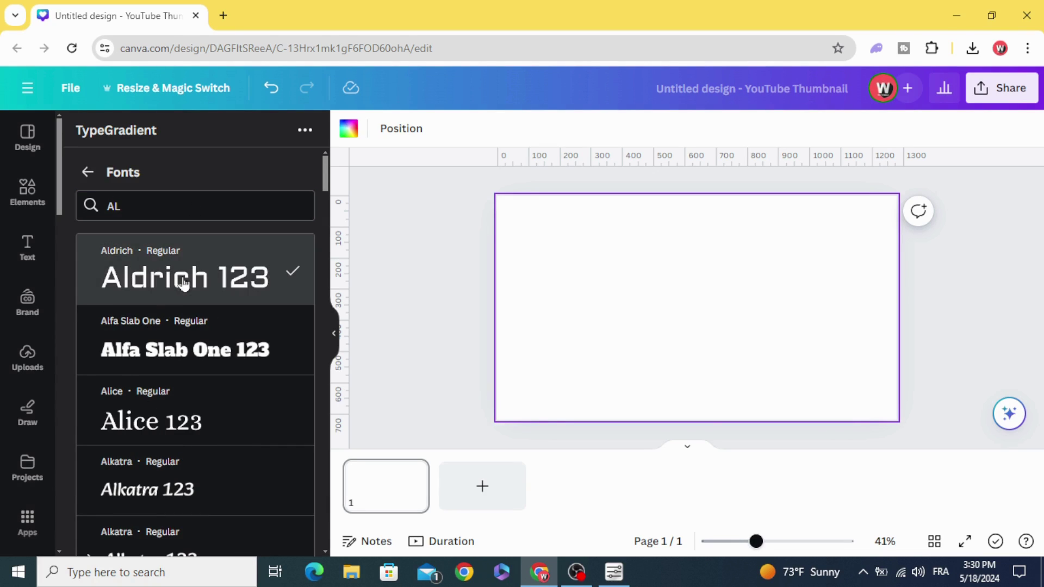
click(87, 172)
Step: Remove the middle blue gradient stop and set the left stop to mid grey
scroll(188, 337, down, 3)
scroll(186, 336, down, 2)
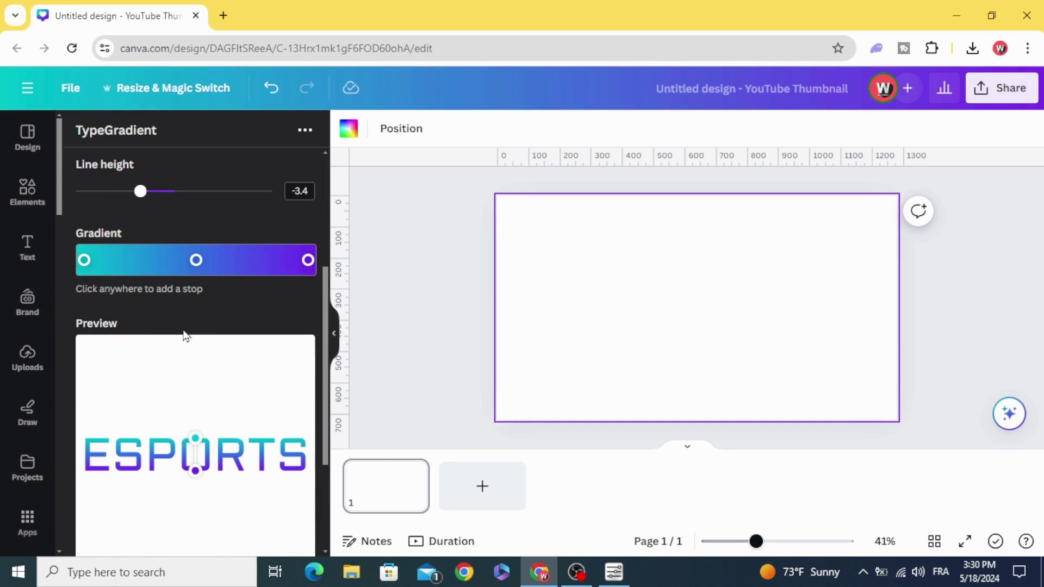
click(308, 260)
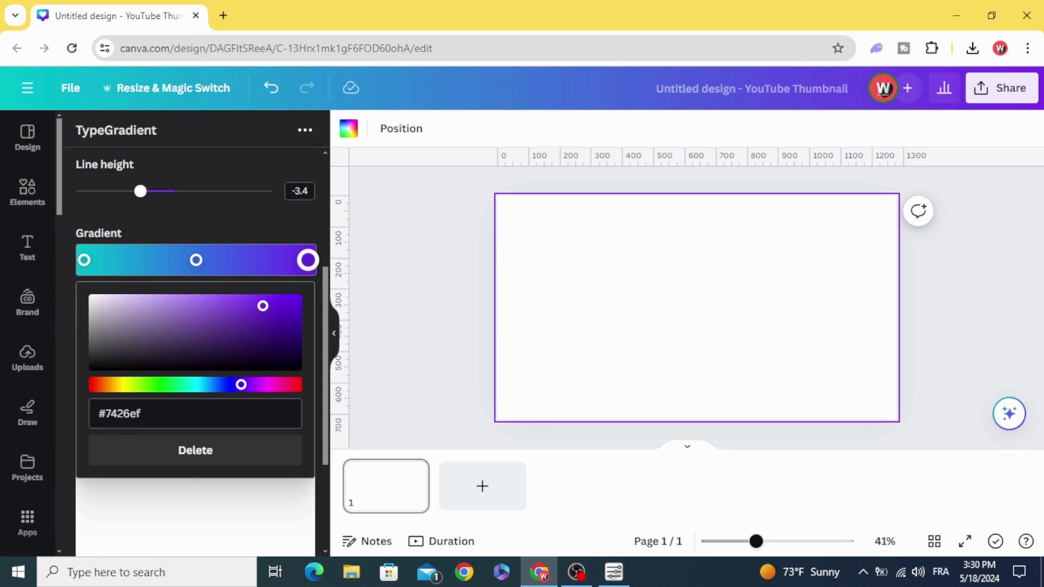
click(196, 260)
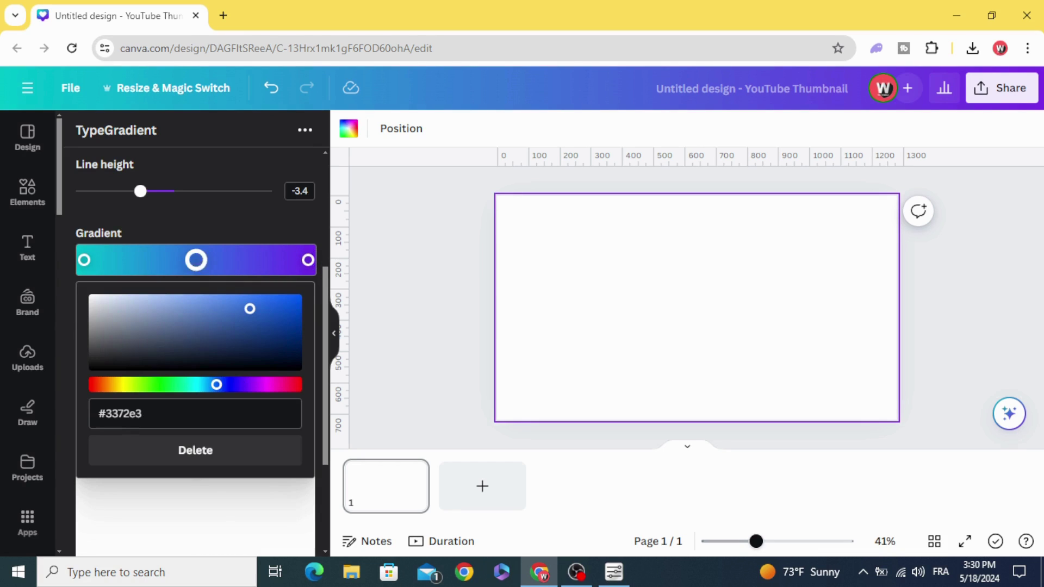
click(222, 447)
click(85, 261)
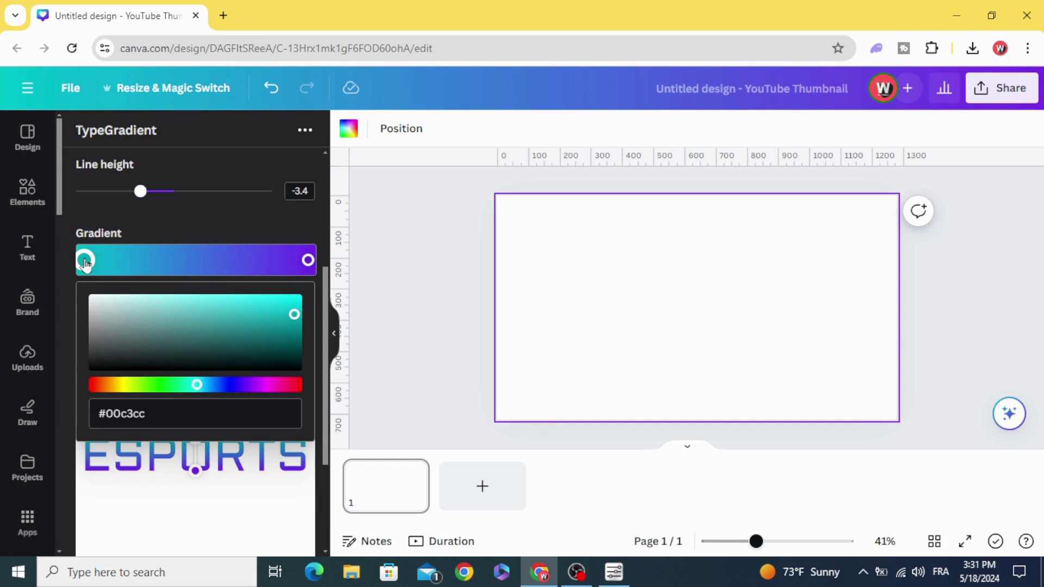
drag(230, 322, 95, 330)
click(189, 289)
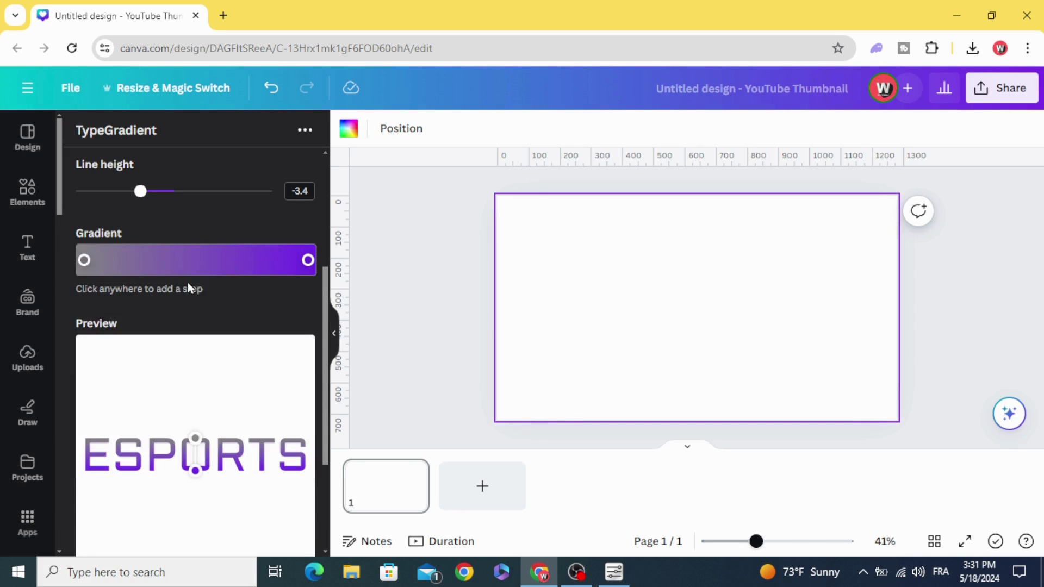
Step: Make the right stop white, delete the leftover purple stop, and nudge white left
click(308, 260)
drag(212, 318, 96, 303)
click(163, 233)
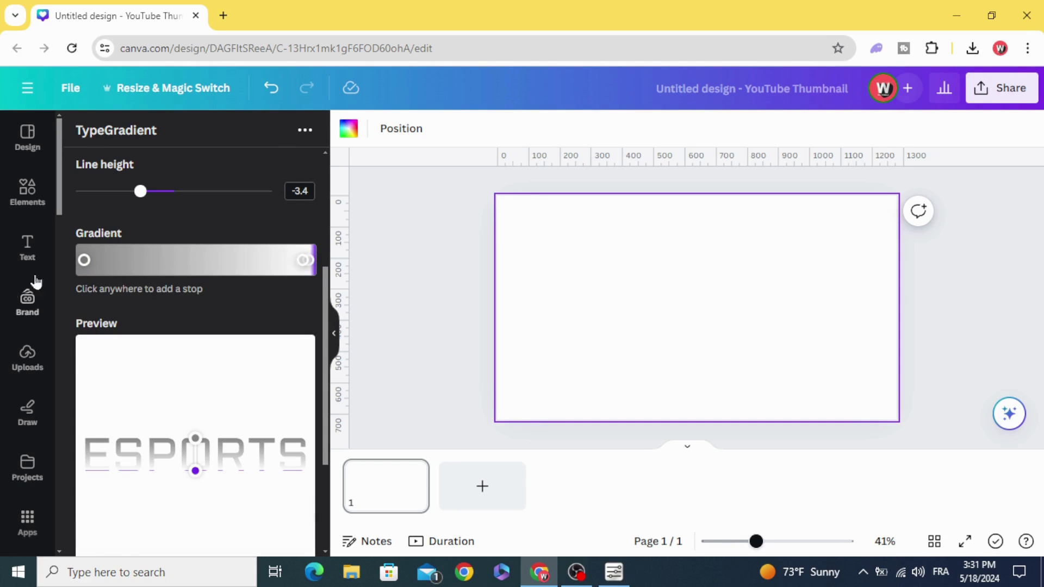
click(301, 265)
click(308, 263)
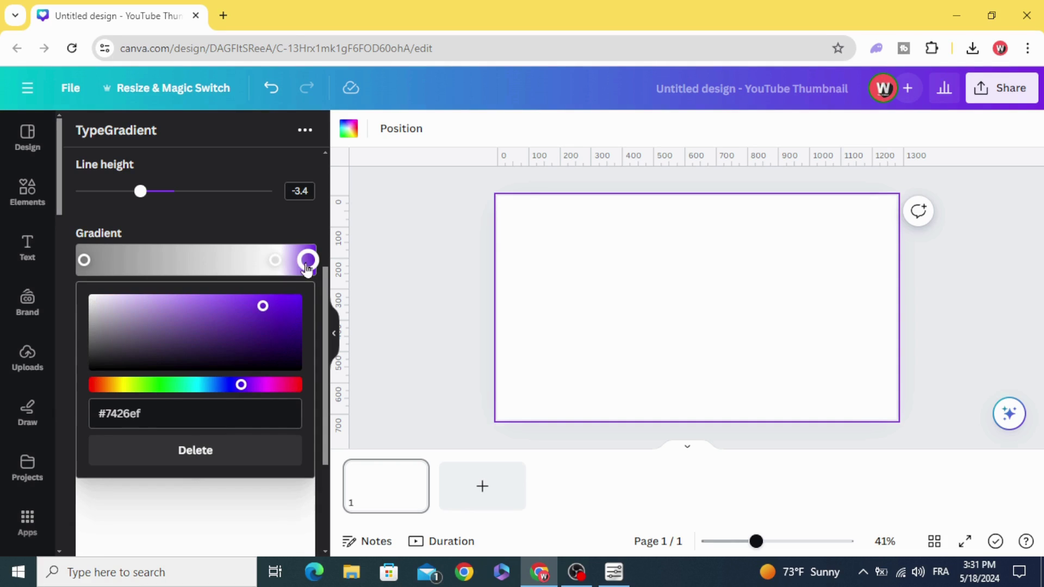
click(211, 451)
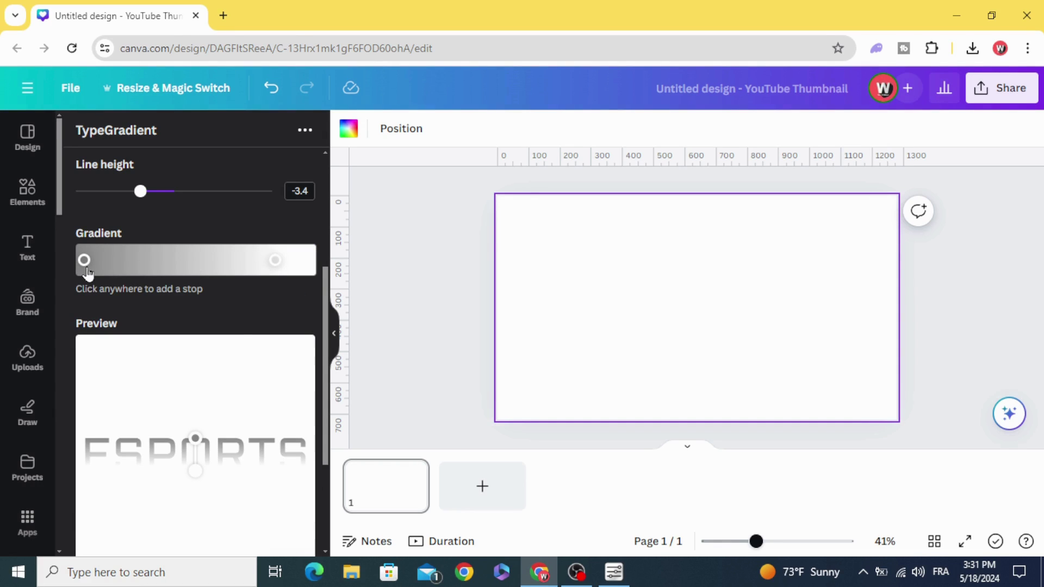
drag(275, 260, 259, 260)
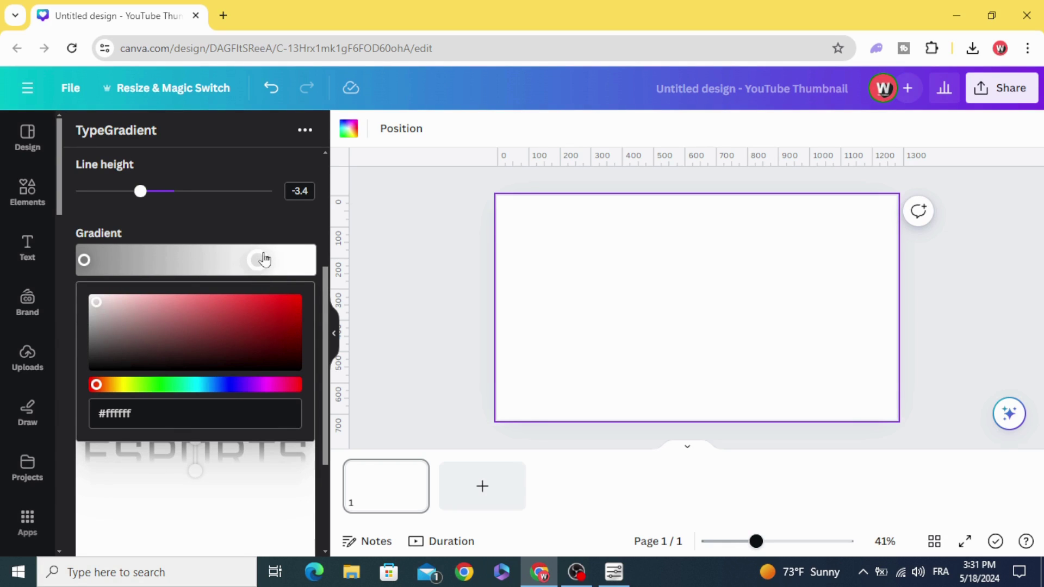
scroll(174, 330, down, 3)
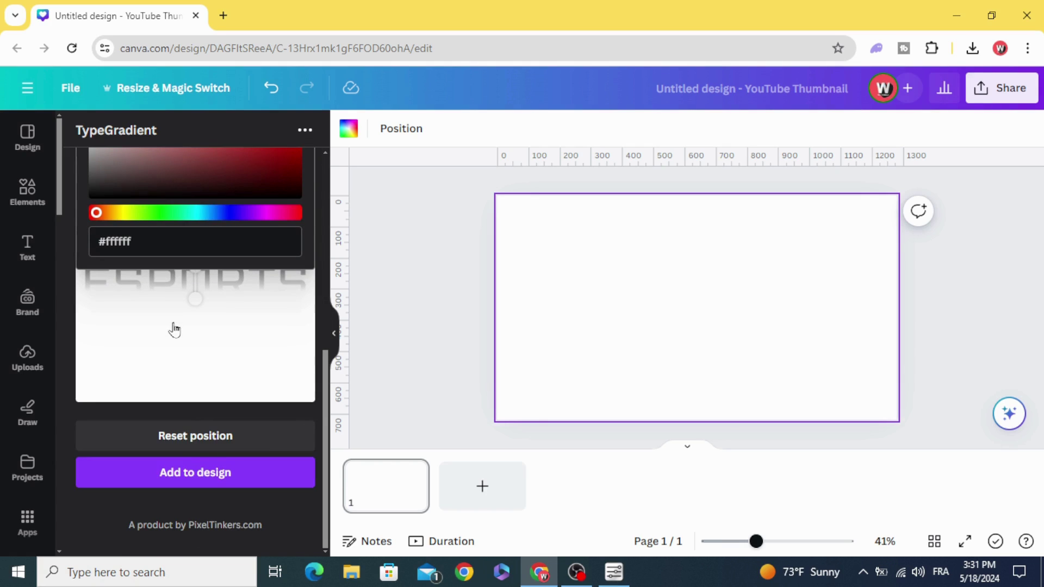
Step: Add the grey-to-white ESPORTS text to the design, then enlarge and centre it
click(197, 468)
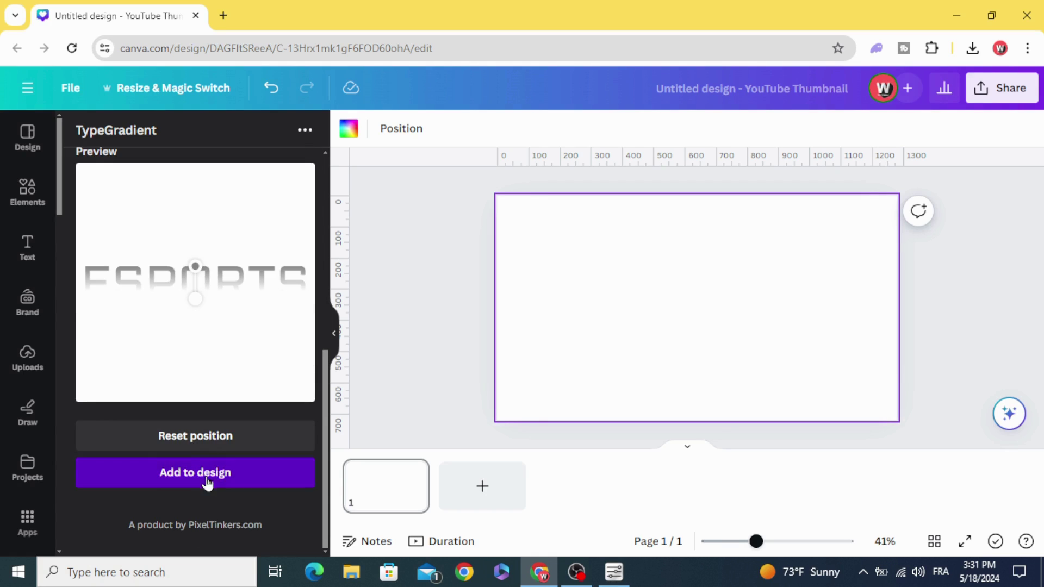
click(494, 351)
drag(745, 293, 815, 343)
click(397, 289)
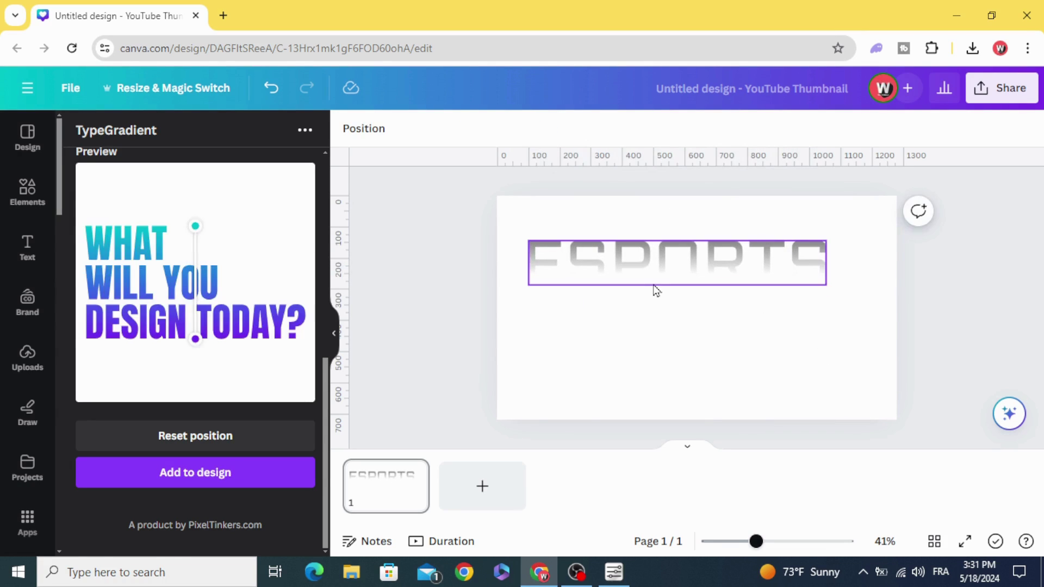
drag(657, 291, 676, 322)
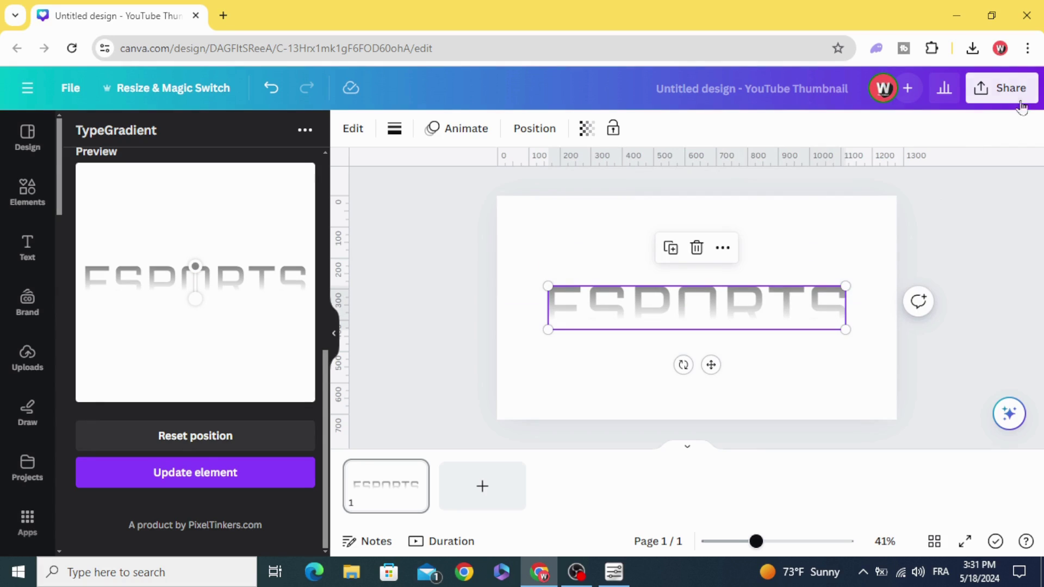
Step: Download the design as a PNG file
click(1020, 102)
click(901, 407)
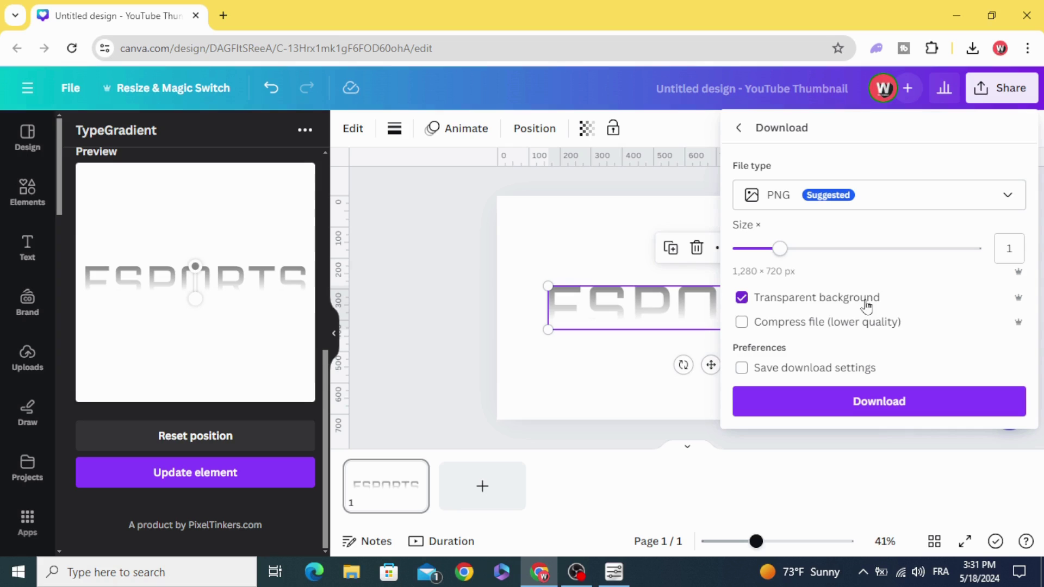
click(907, 402)
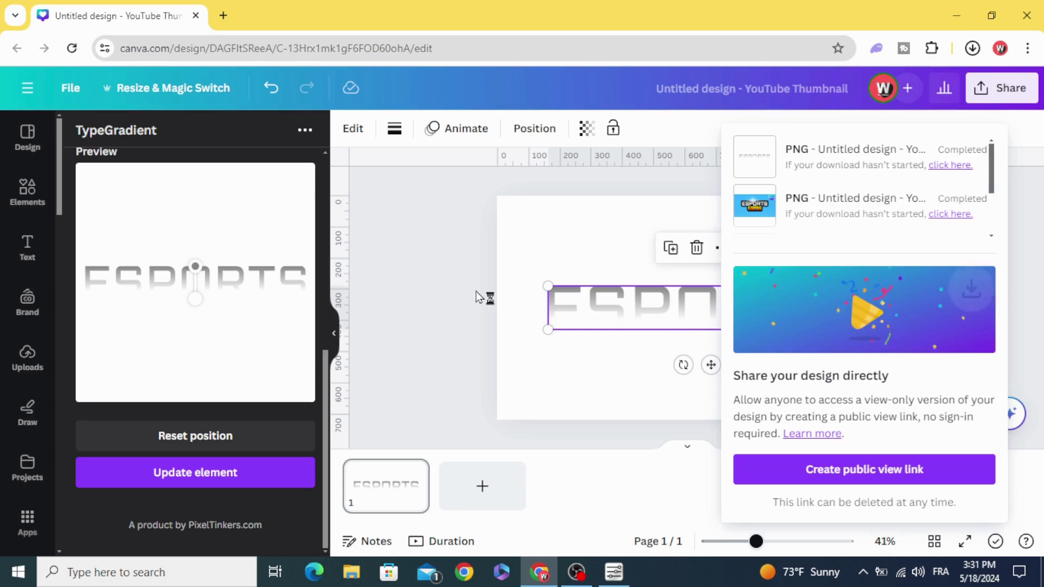
click(622, 221)
Step: Upload the downloaded ESPORTS PNG into Canva and select it on the page
click(973, 48)
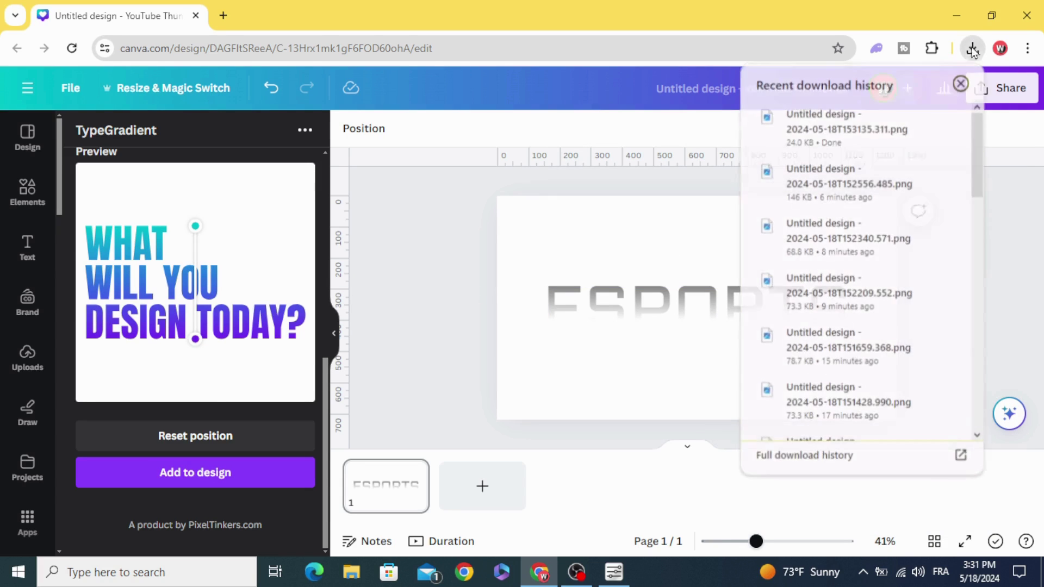
drag(843, 123, 131, 316)
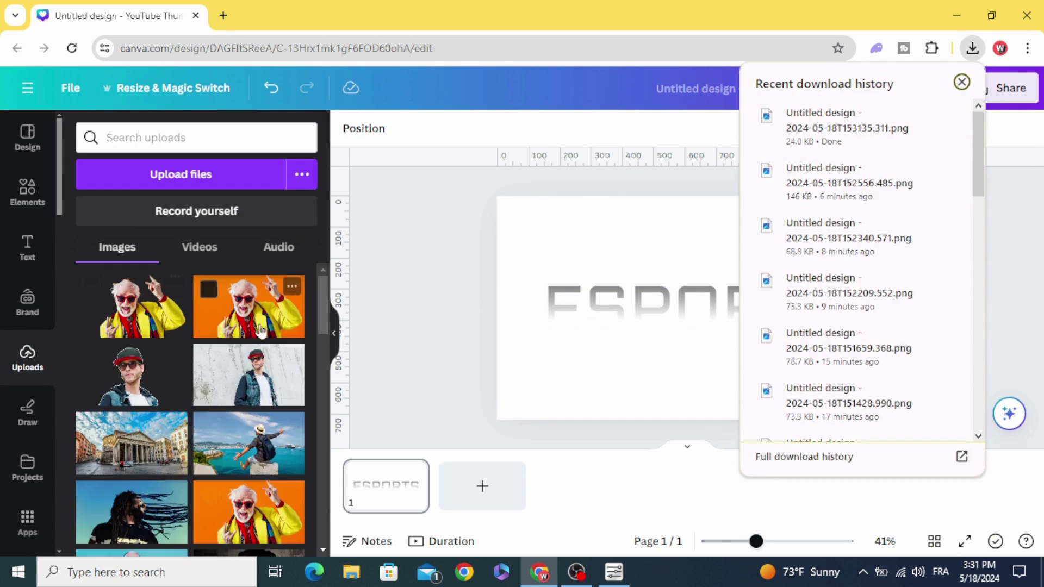
click(415, 326)
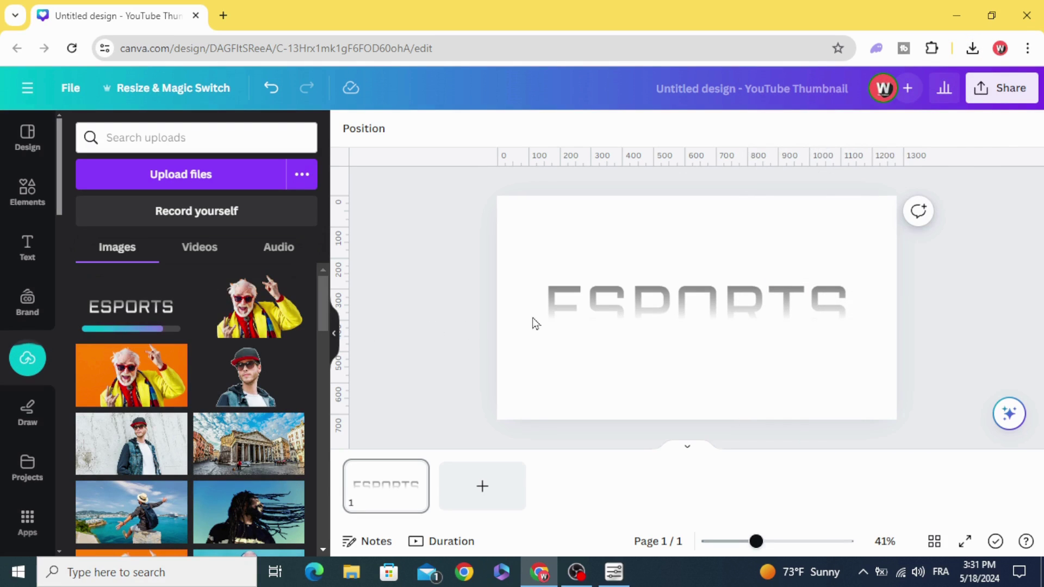
click(641, 308)
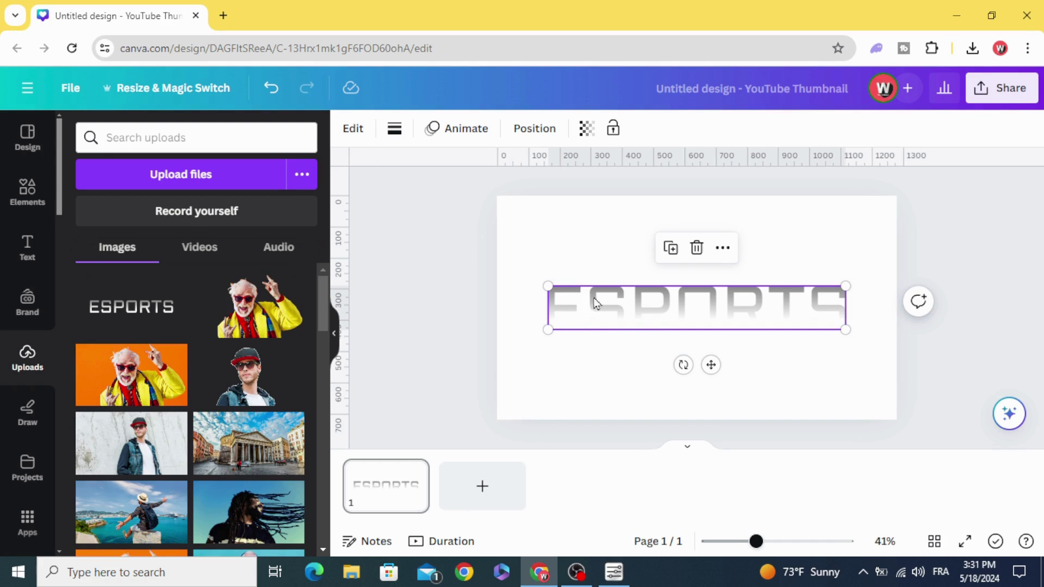
Step: Reopen the element's TypeGradient settings and replace the main text with GAMING
click(353, 128)
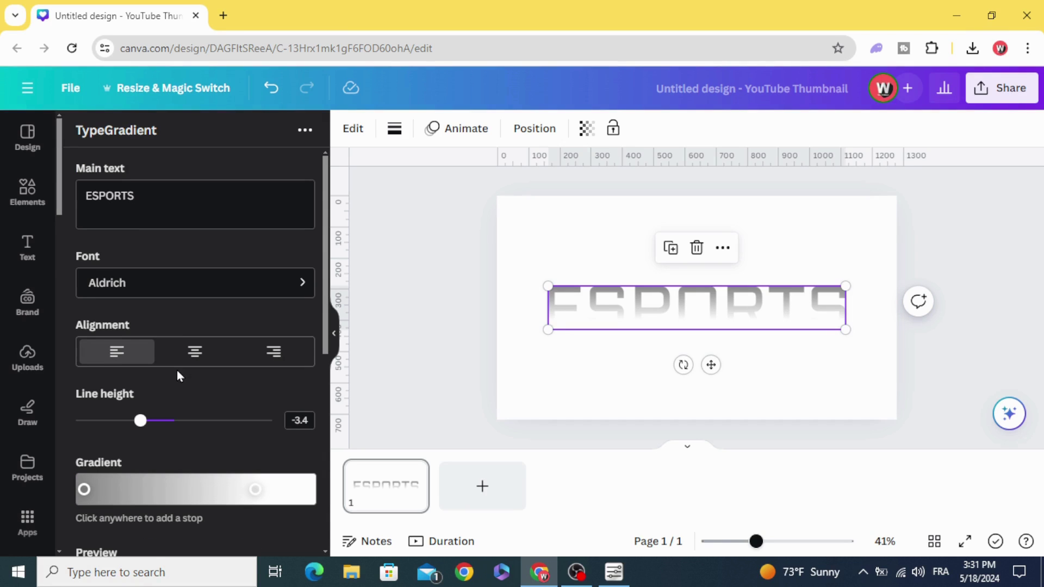
triple_click(130, 213)
text(GAMING)
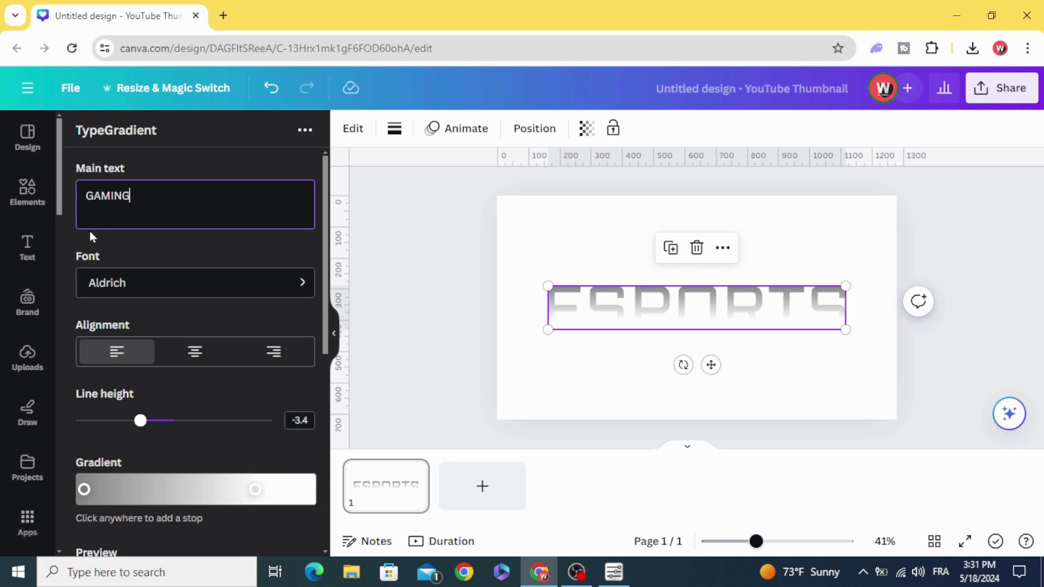
Step: Apply the Anton font to the GAMING text
click(191, 283)
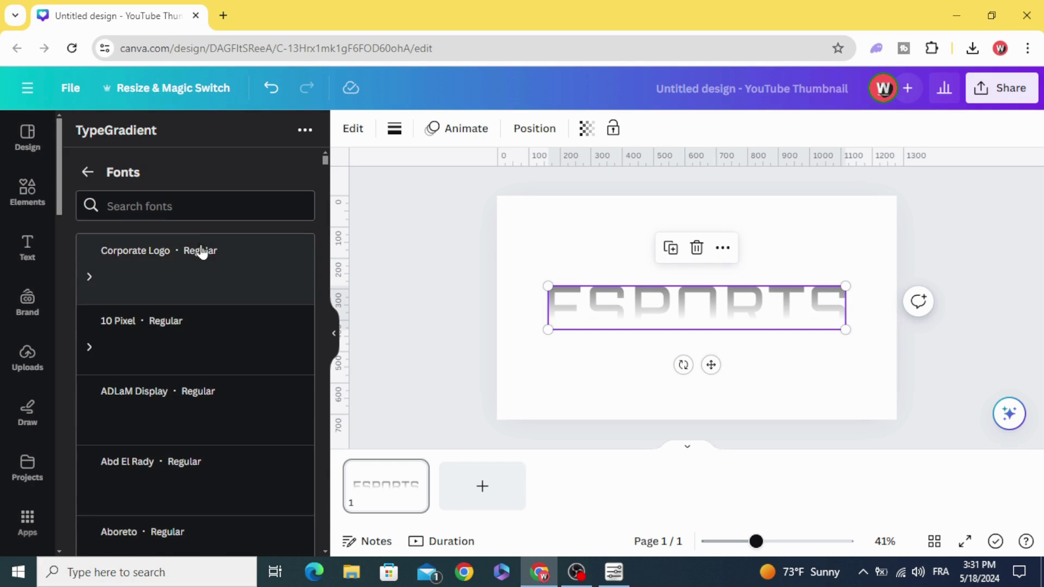
click(169, 214)
text(ANT)
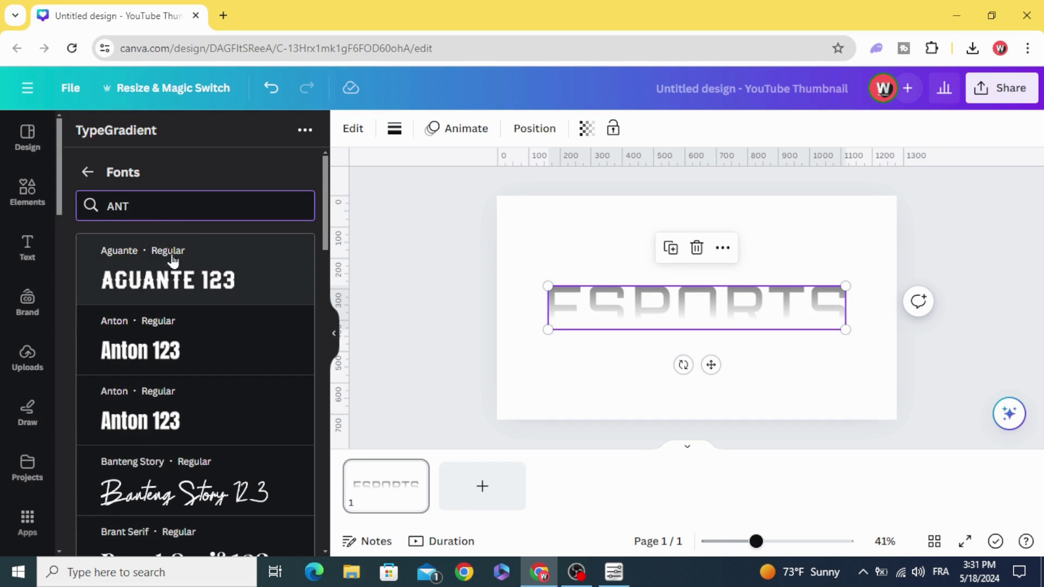
click(165, 424)
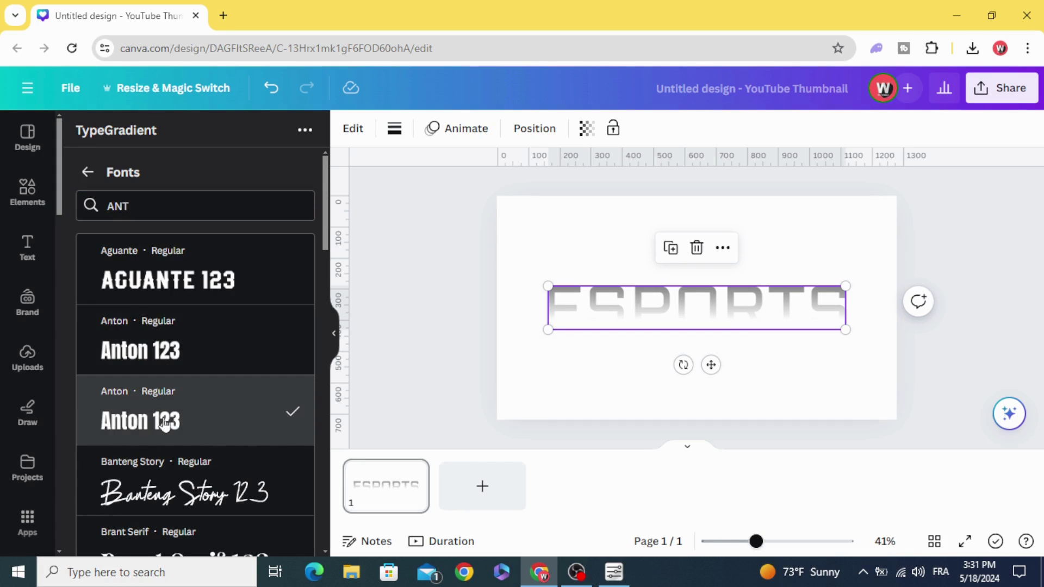
click(86, 175)
Step: Set the left gradient stop to yellow
scroll(163, 337, down, 3)
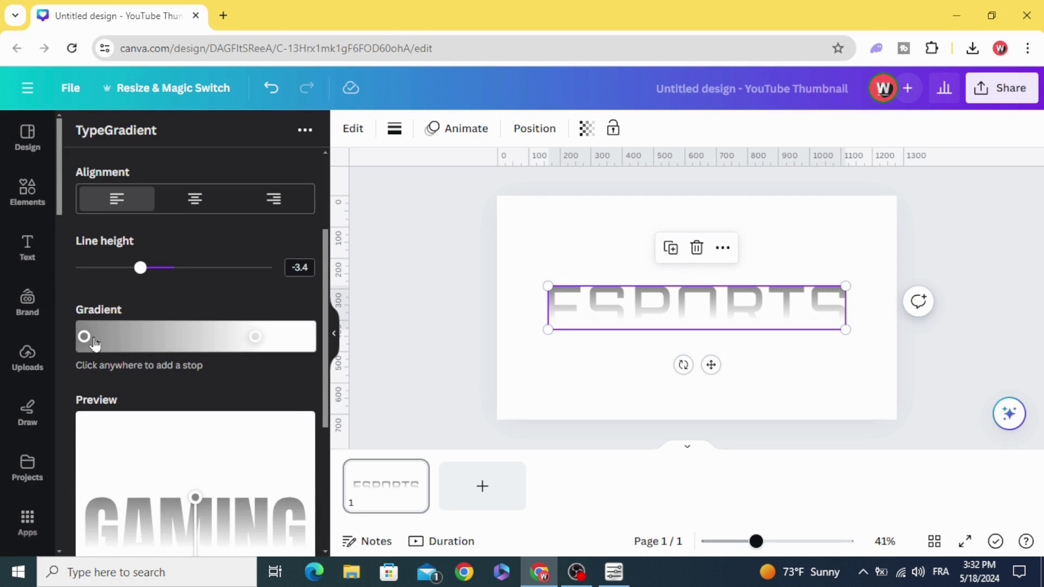
click(84, 338)
click(119, 460)
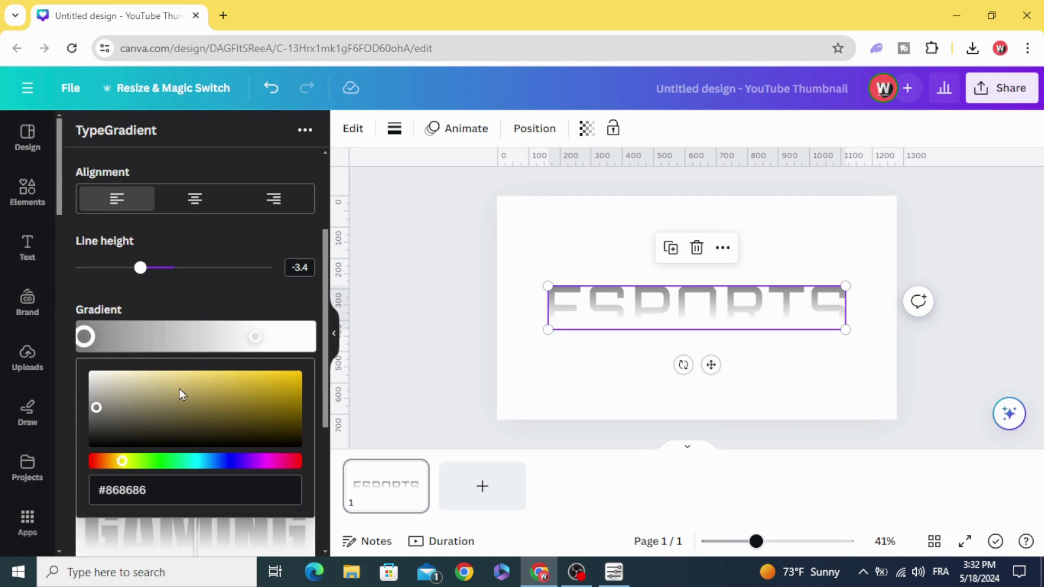
click(293, 377)
Step: Move the right gradient stop to the far end and make it bright orange
click(256, 337)
drag(255, 338, 307, 337)
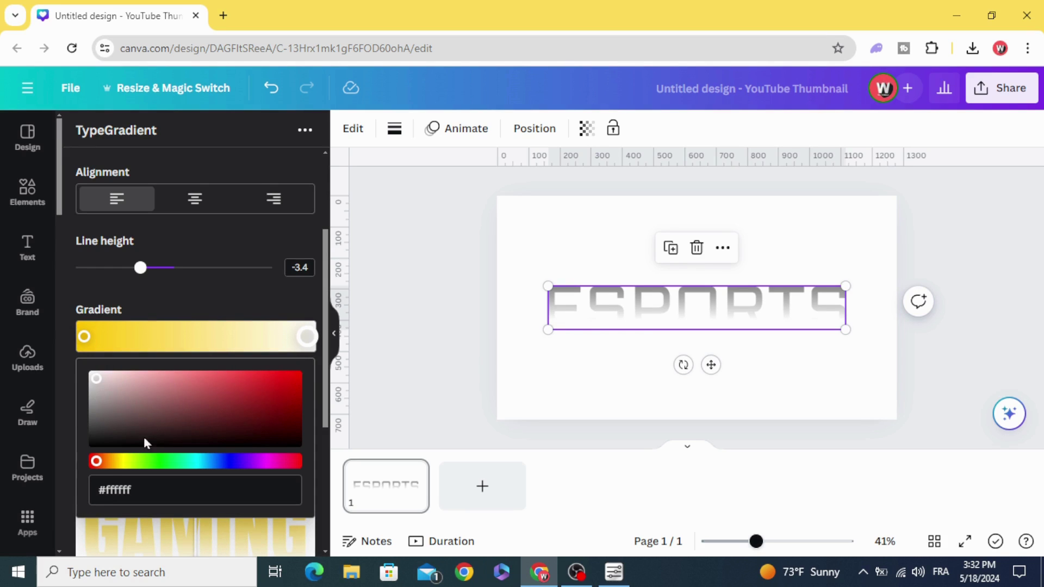
scroll(99, 463, down, 2)
click(96, 343)
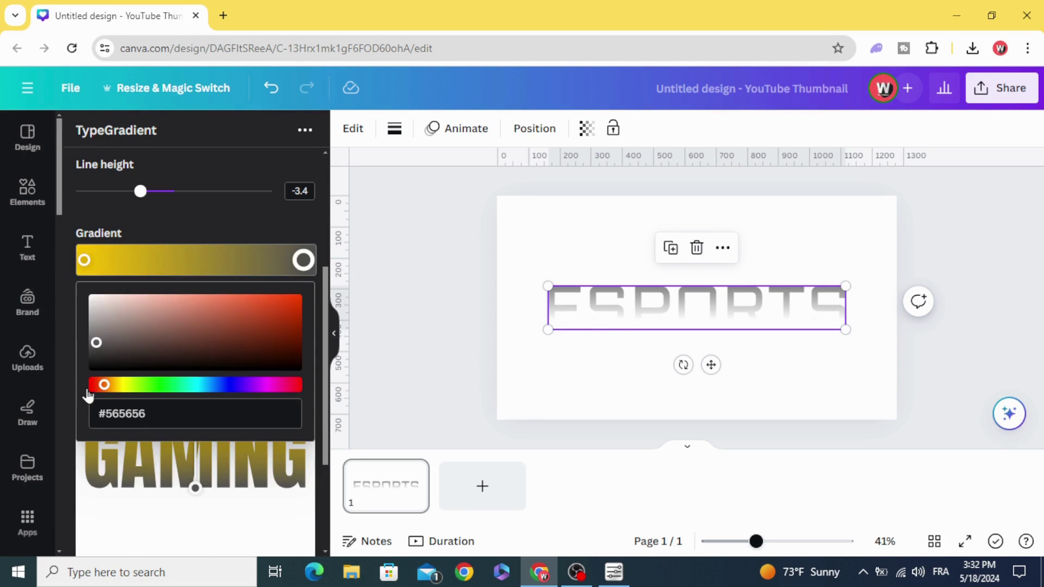
click(108, 385)
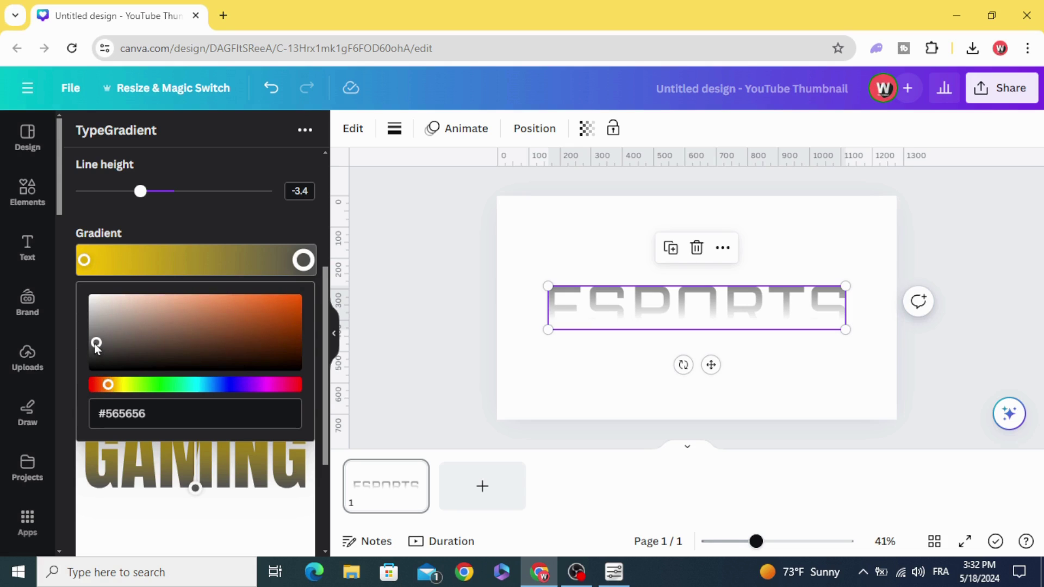
drag(97, 348, 298, 299)
click(331, 307)
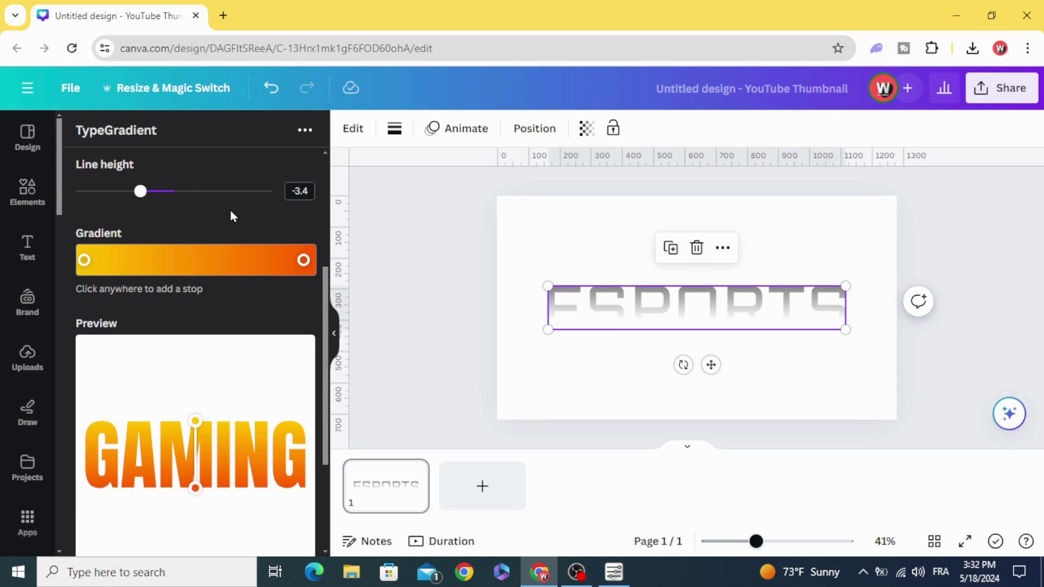
Step: Extend the yellow lower, update the GAMING element, then shrink and centre it
drag(193, 425, 197, 445)
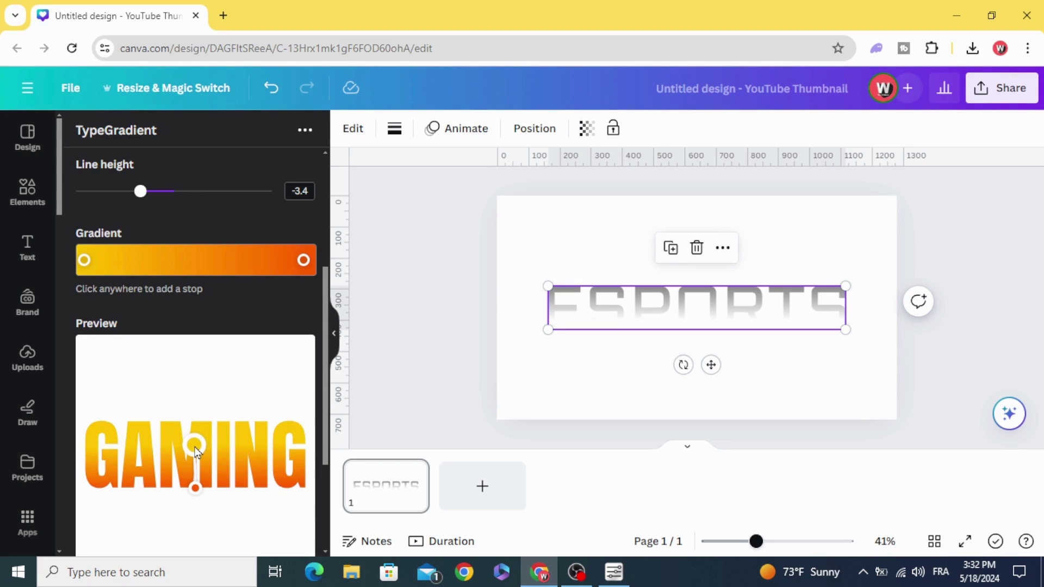
scroll(201, 381, down, 4)
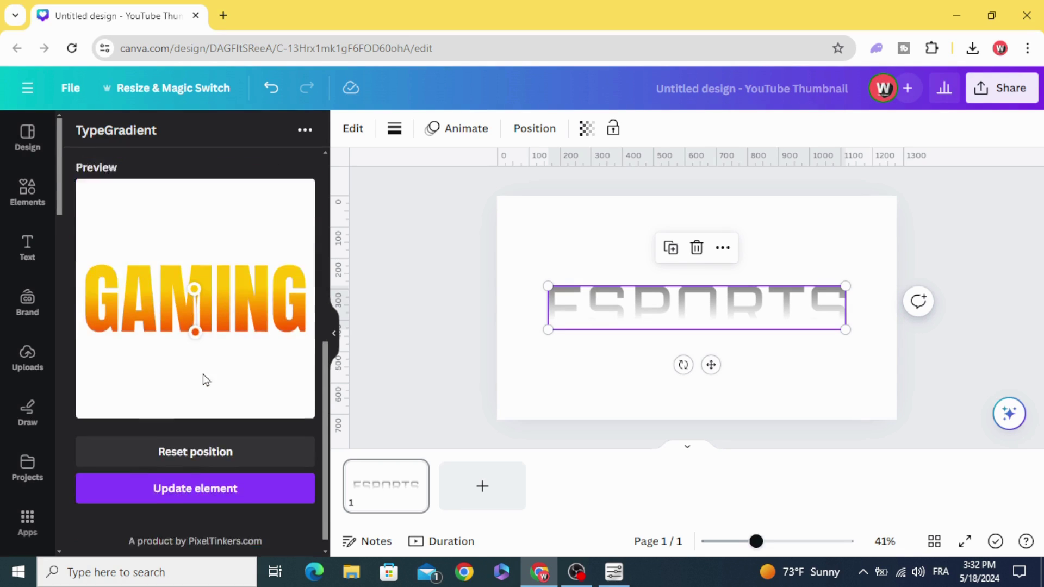
click(189, 478)
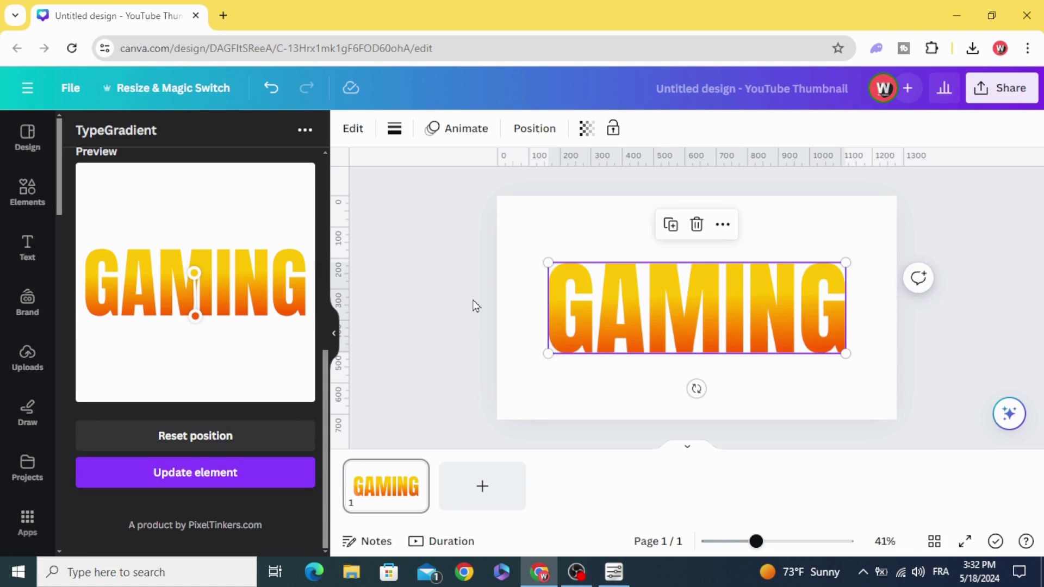
drag(549, 263, 671, 301)
drag(704, 342, 655, 349)
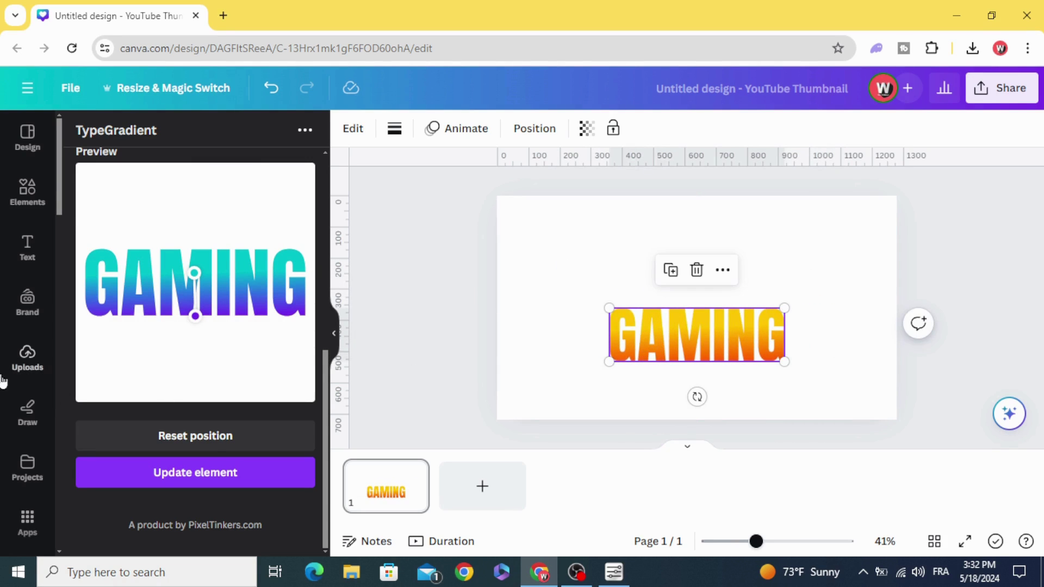
Step: Place the uploaded ESPORTS image on the page, enlarged and centred above GAMING
click(24, 372)
drag(114, 304, 600, 255)
drag(705, 294, 678, 268)
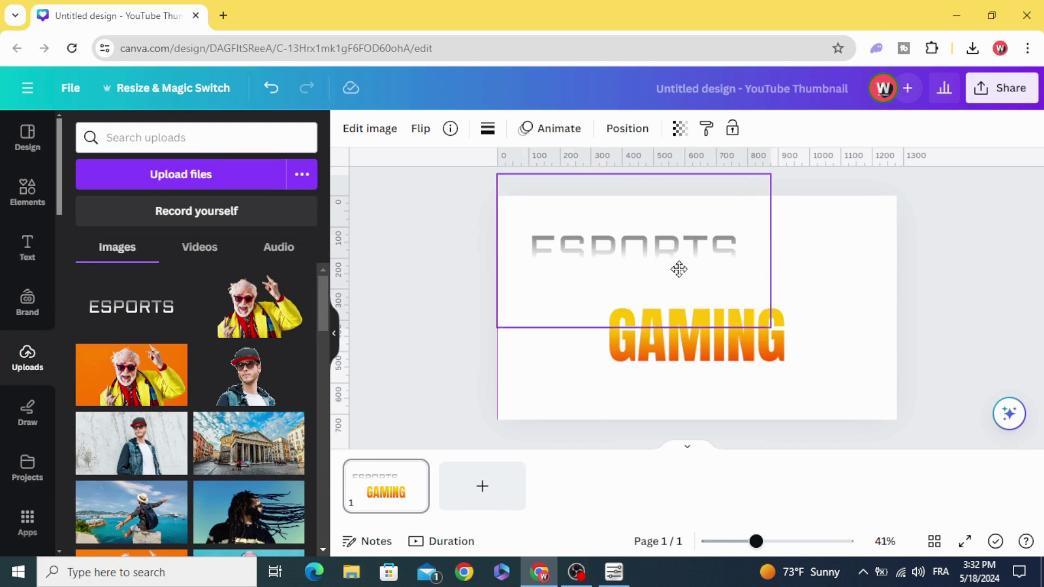
drag(769, 327, 897, 435)
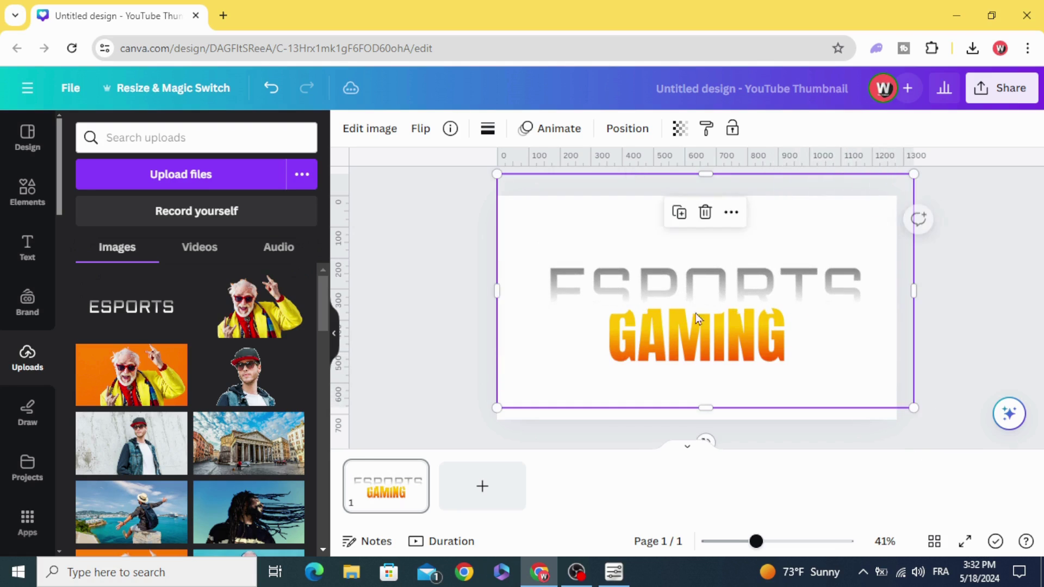
drag(685, 286, 676, 264)
Step: Give the ESPORTS image an Outline shadow effect coloured #FFFFFF
click(362, 129)
scroll(145, 316, down, 5)
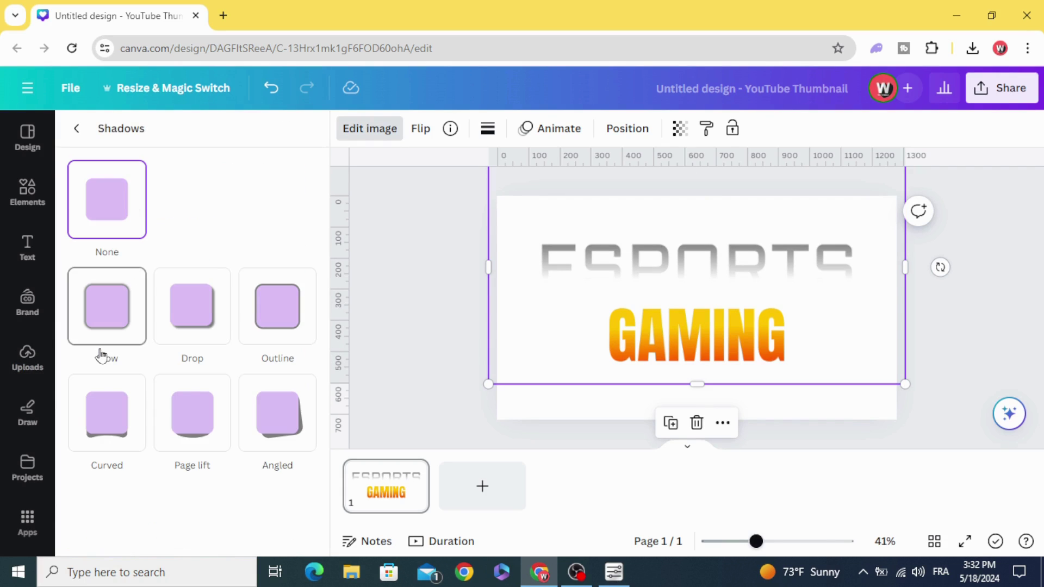
click(276, 304)
scroll(285, 426, down, 2)
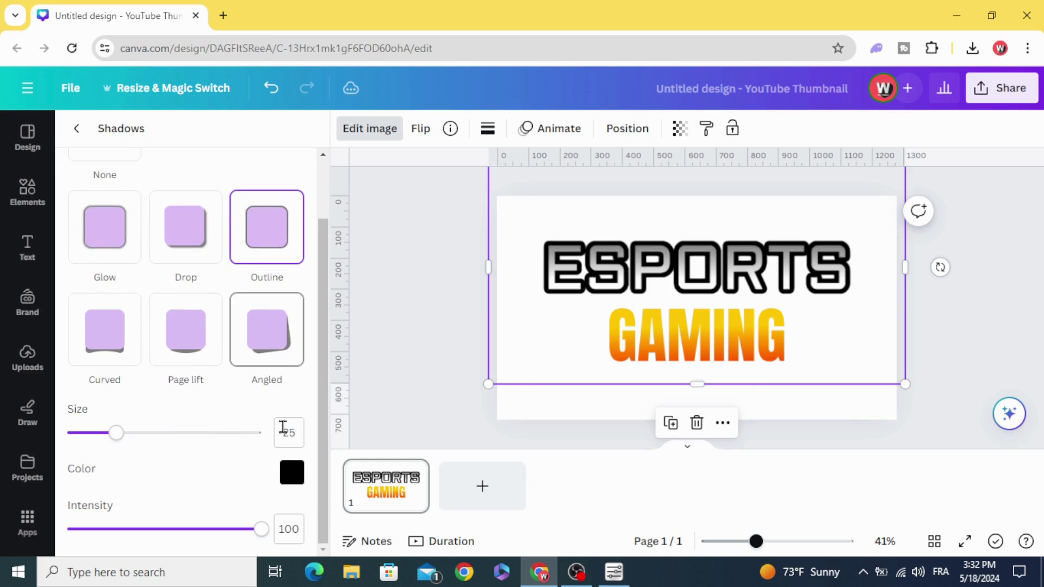
click(292, 472)
drag(297, 384, 274, 299)
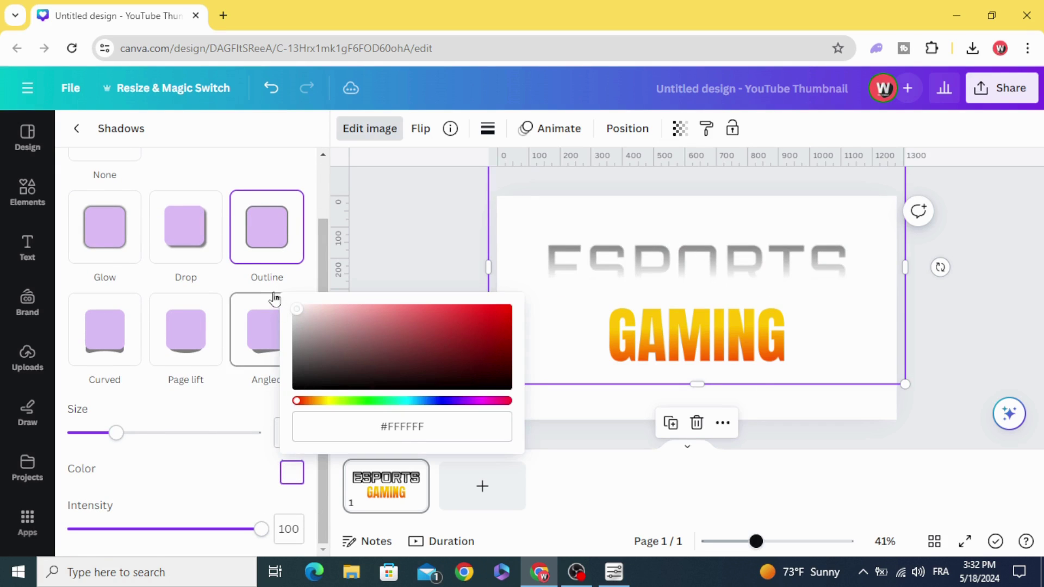
Step: Change the page background colour to turquoise
click(403, 261)
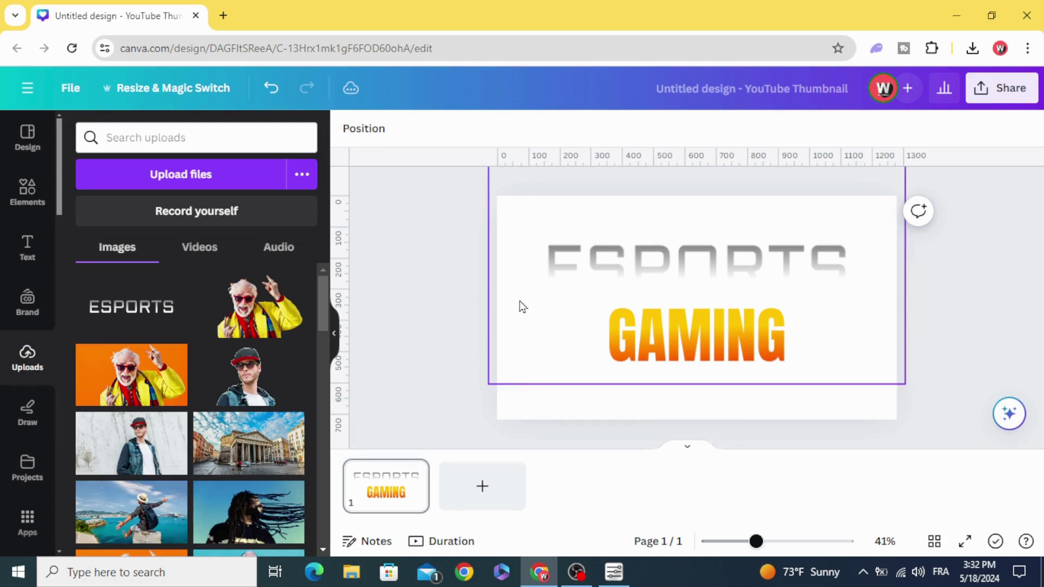
click(514, 416)
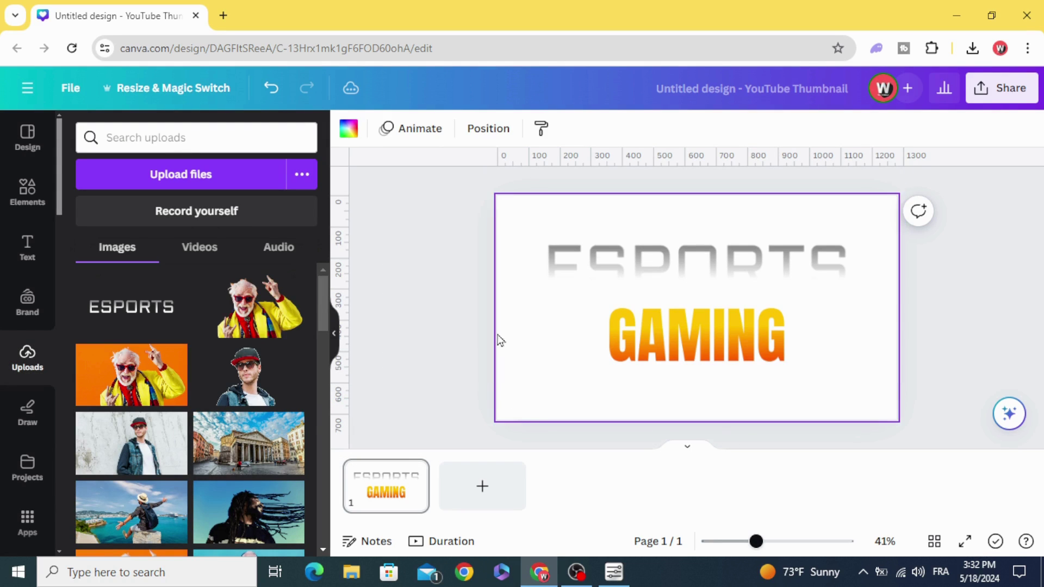
click(349, 128)
scroll(193, 267, down, 3)
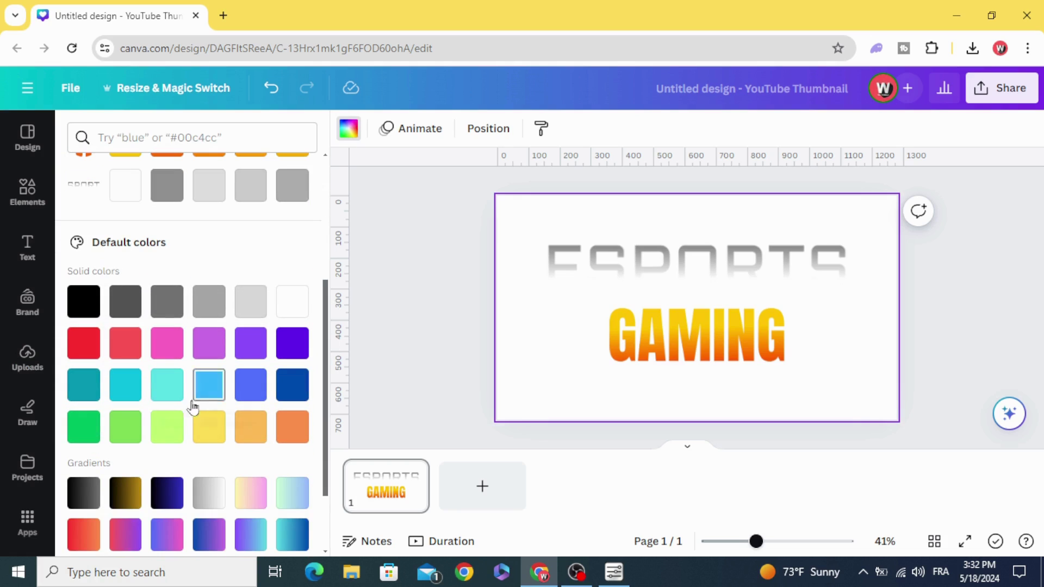
click(173, 392)
Step: Reduce the ESPORTS outline size to 16 and nudge the image down to centre
click(511, 327)
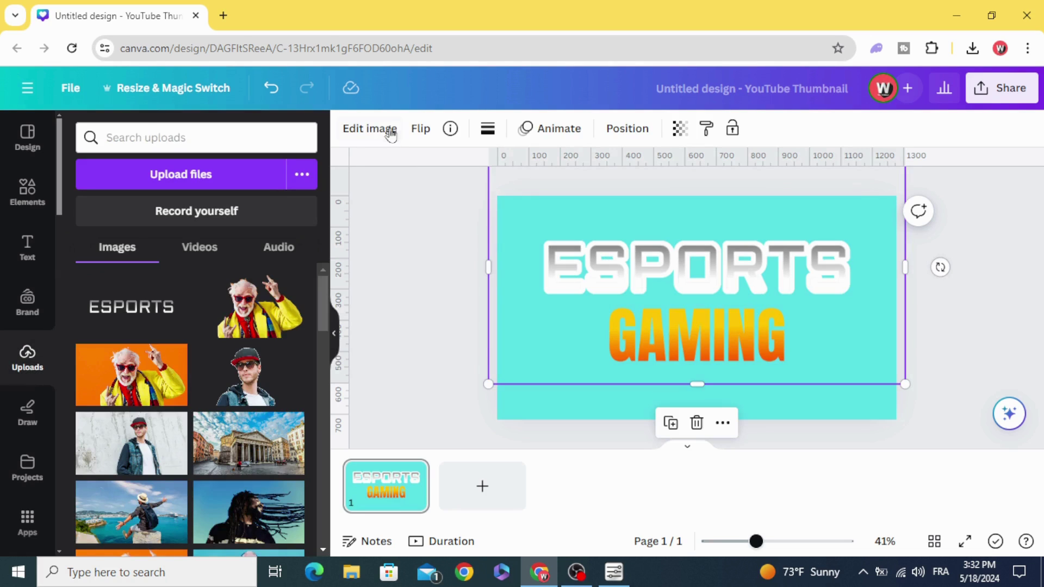
click(370, 128)
scroll(108, 414, down, 5)
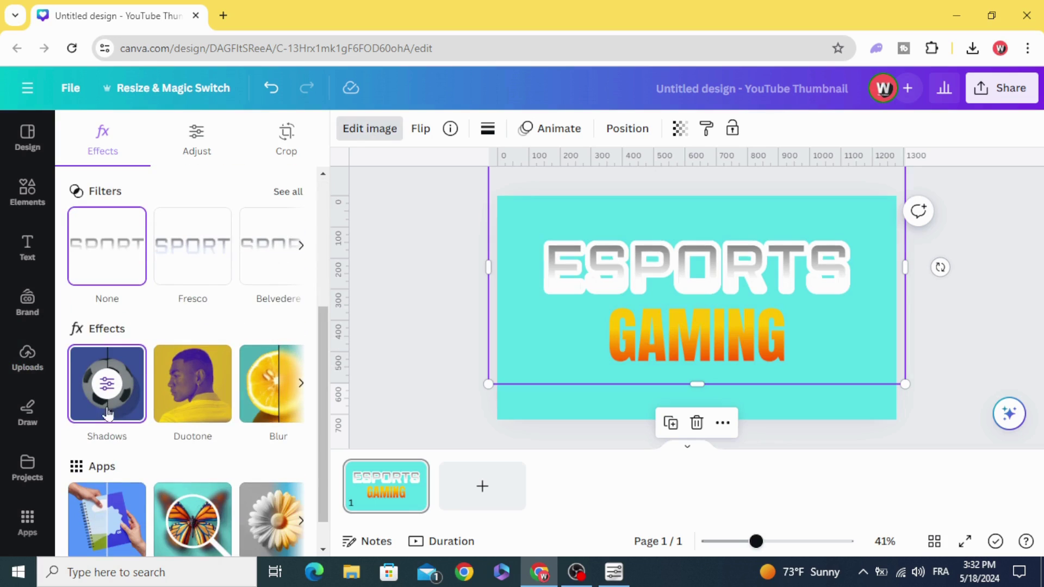
click(108, 384)
scroll(147, 478, down, 2)
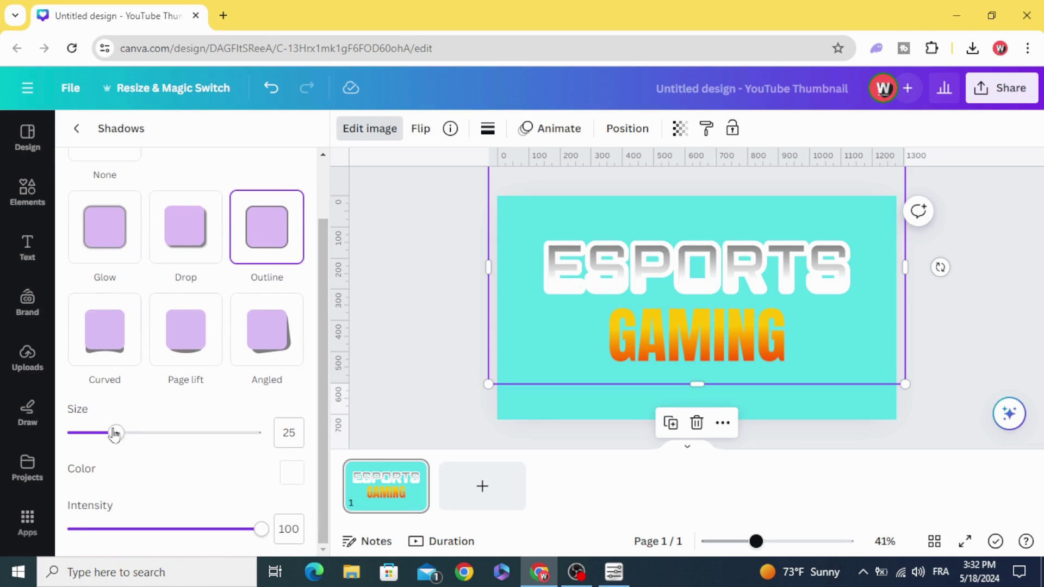
drag(114, 433, 99, 440)
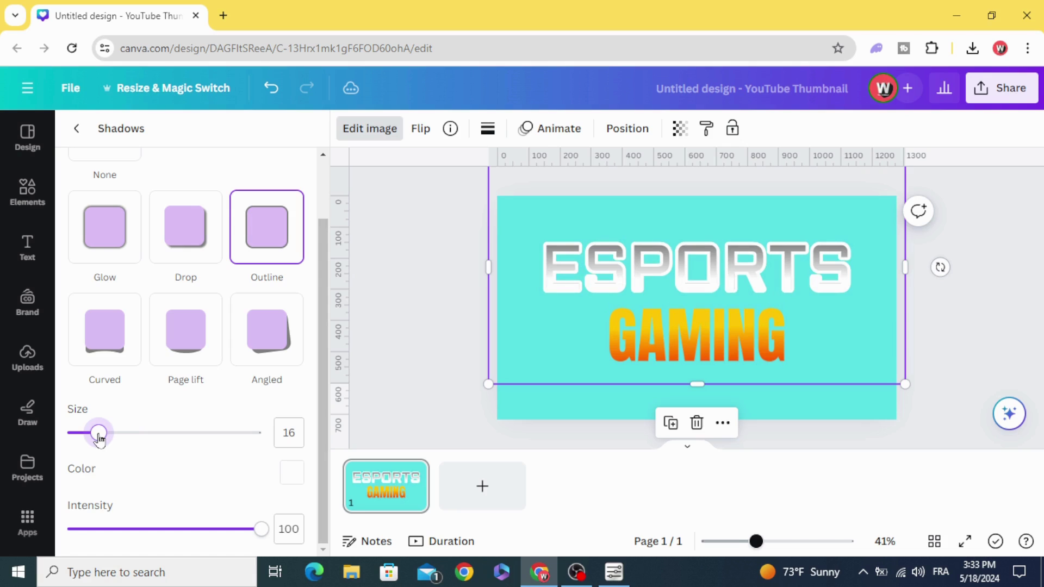
click(398, 316)
drag(715, 264, 716, 268)
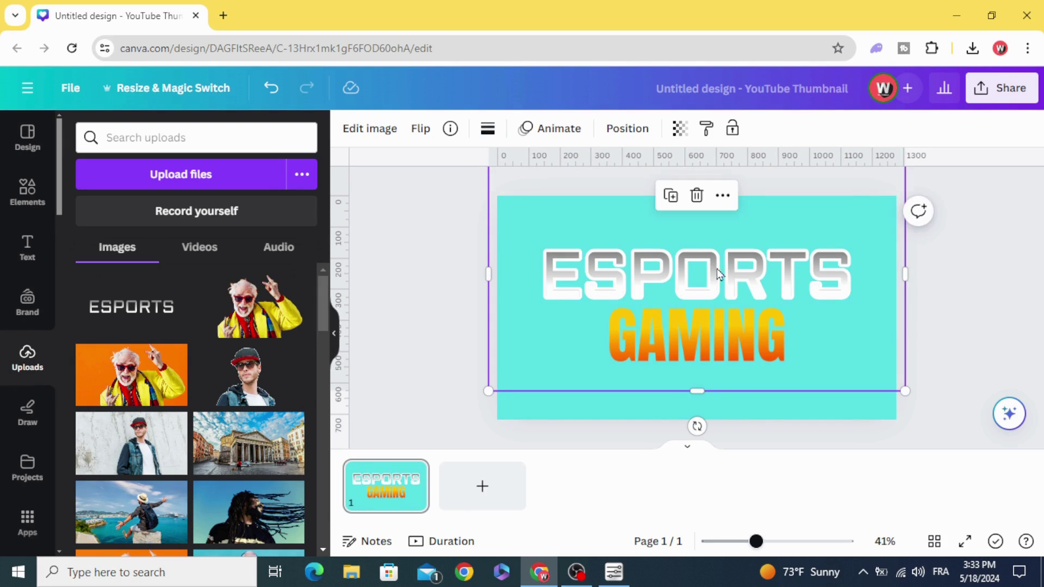
Step: Download the design as a PNG with a transparent background
click(989, 248)
click(1013, 102)
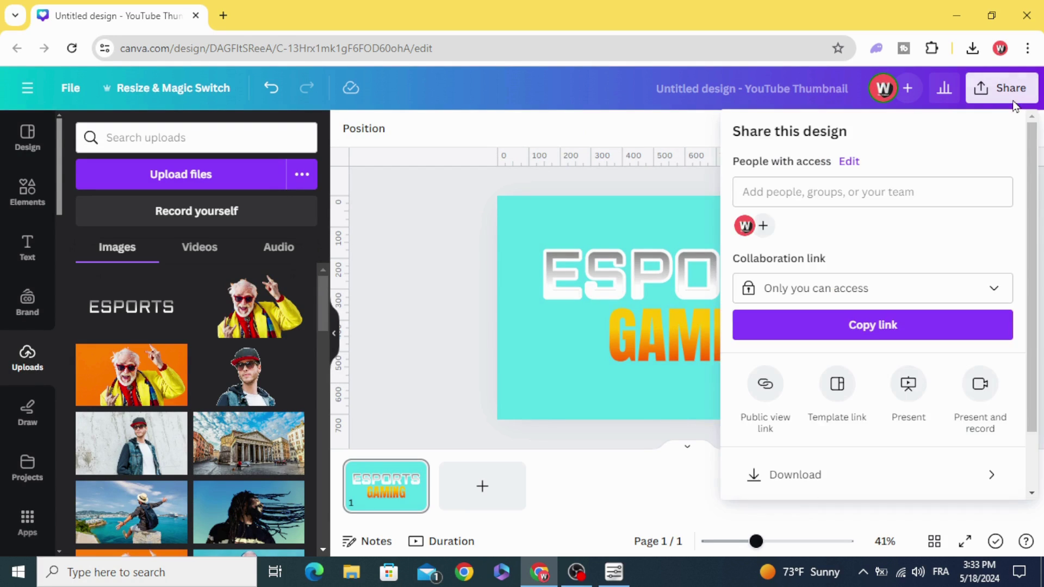
click(896, 468)
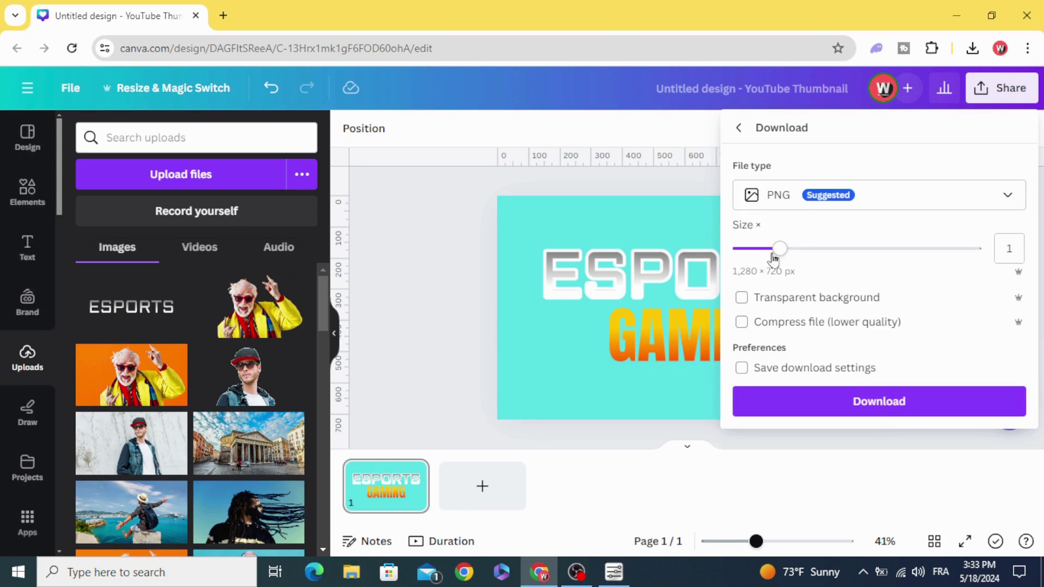
click(741, 299)
click(874, 401)
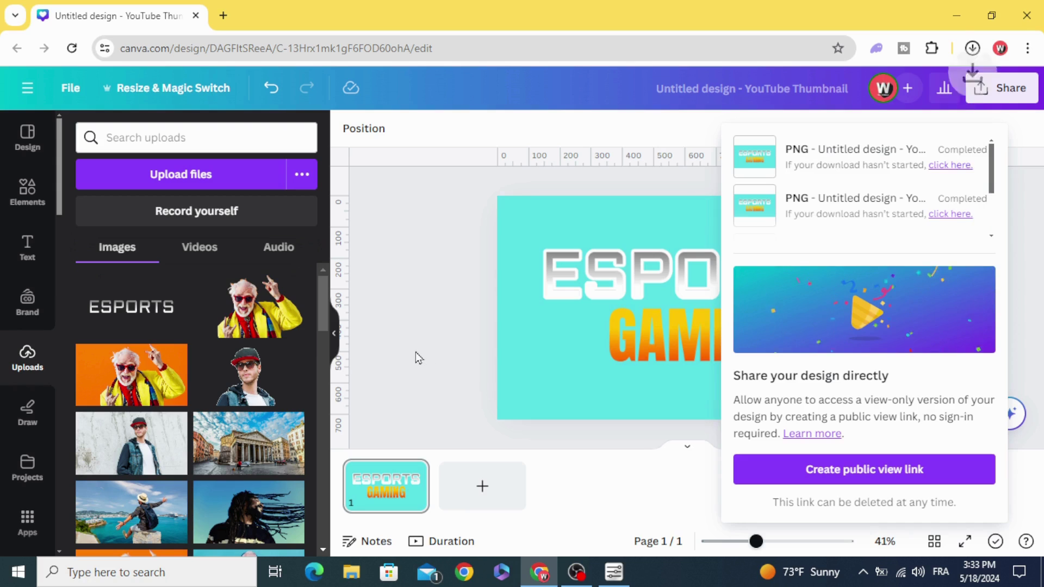
click(785, 89)
Step: Drag the newest downloaded PNG from Chrome into Canva's uploads
click(973, 47)
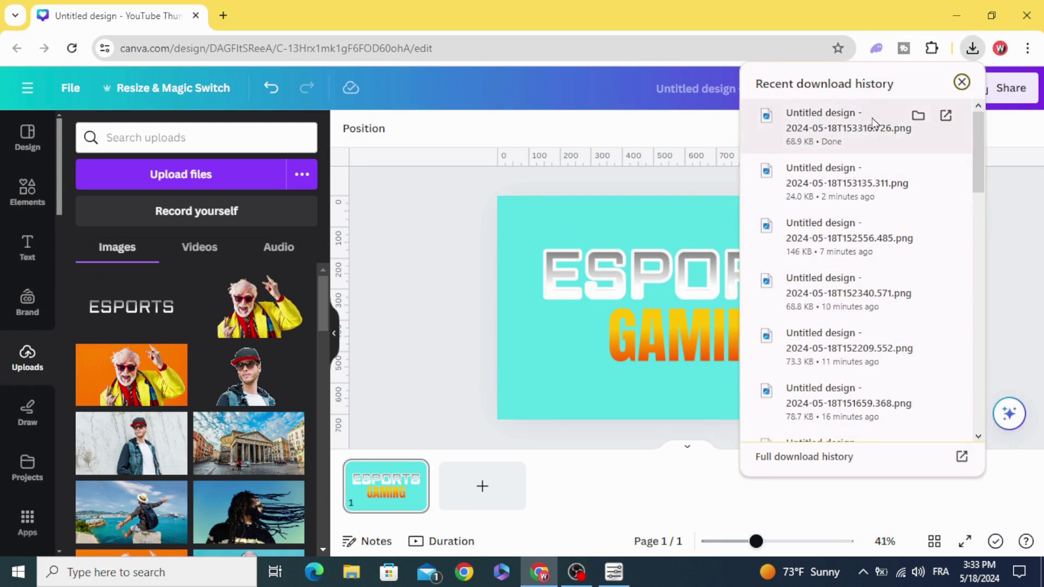
drag(822, 120, 242, 375)
click(961, 82)
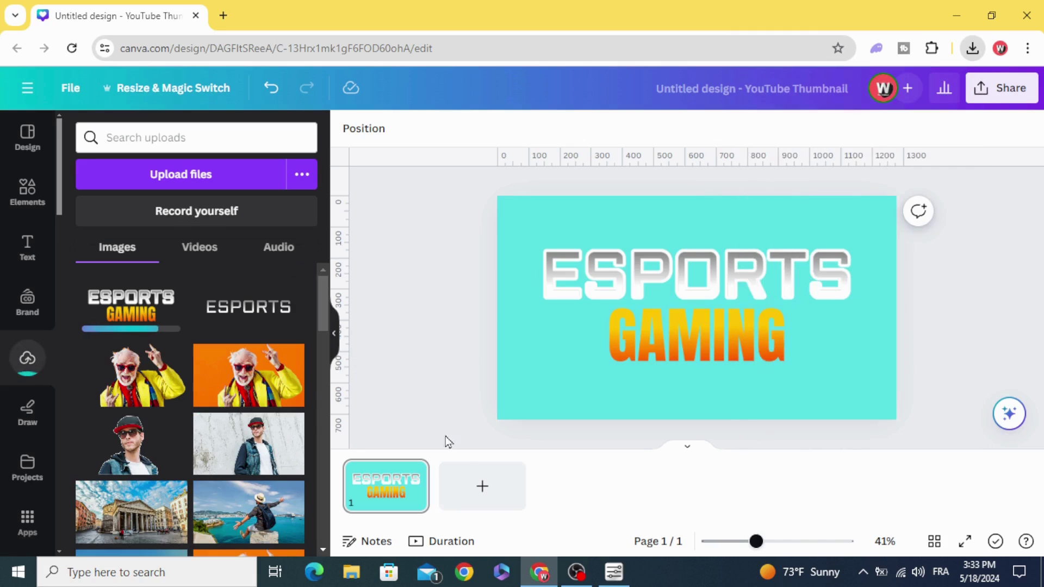
Step: On a new page 2, insert the uploaded ESPORTS GAMING image and apply a black Outline shadow at size 72
click(482, 486)
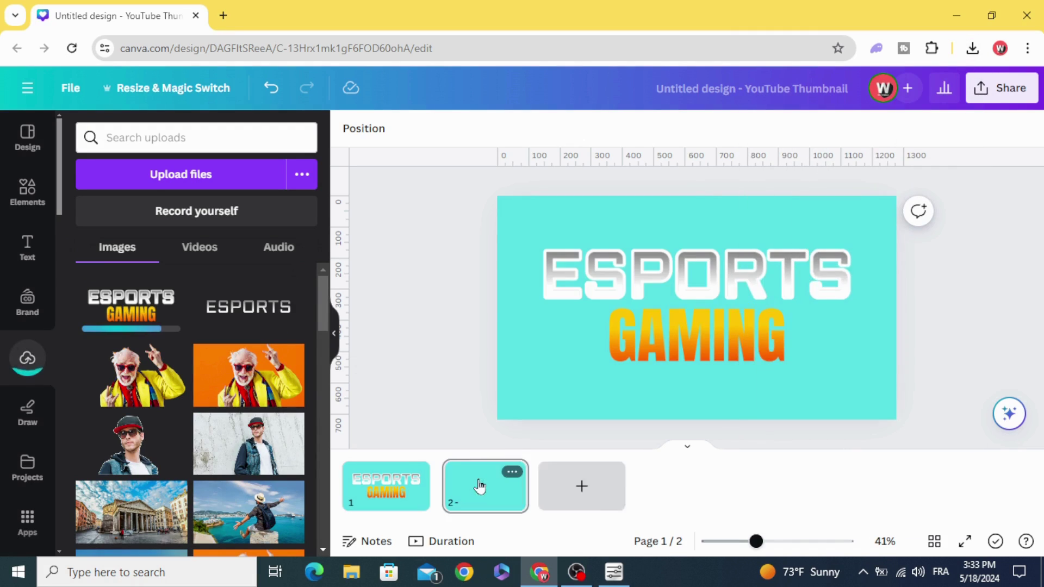
click(135, 308)
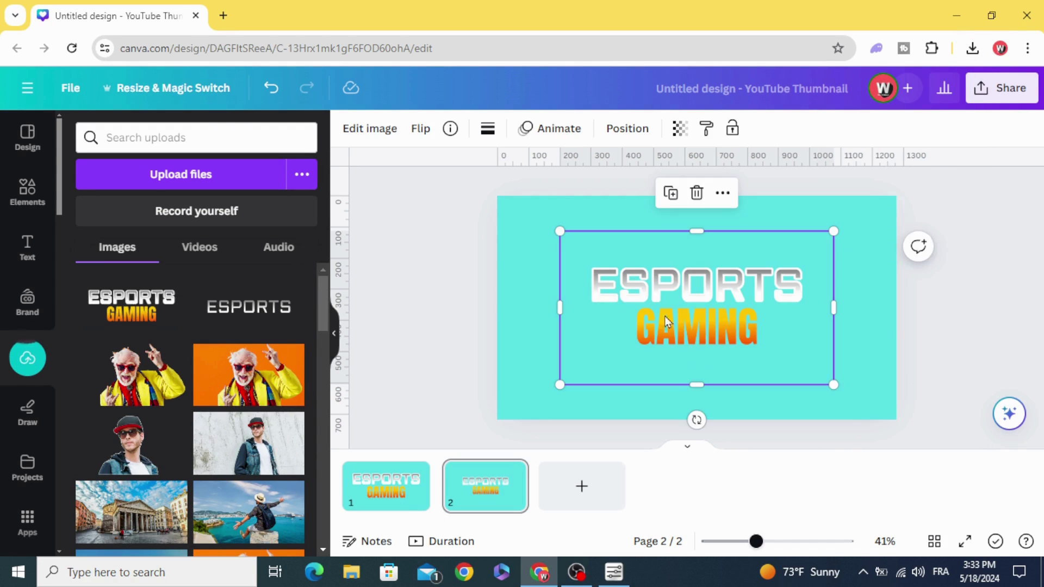
click(375, 136)
scroll(146, 303, down, 5)
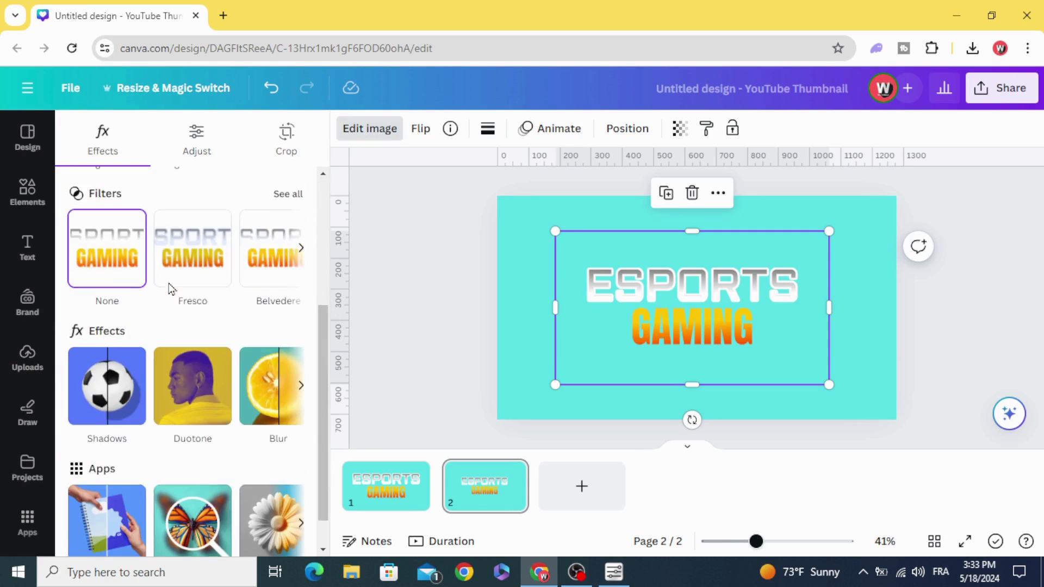
click(109, 350)
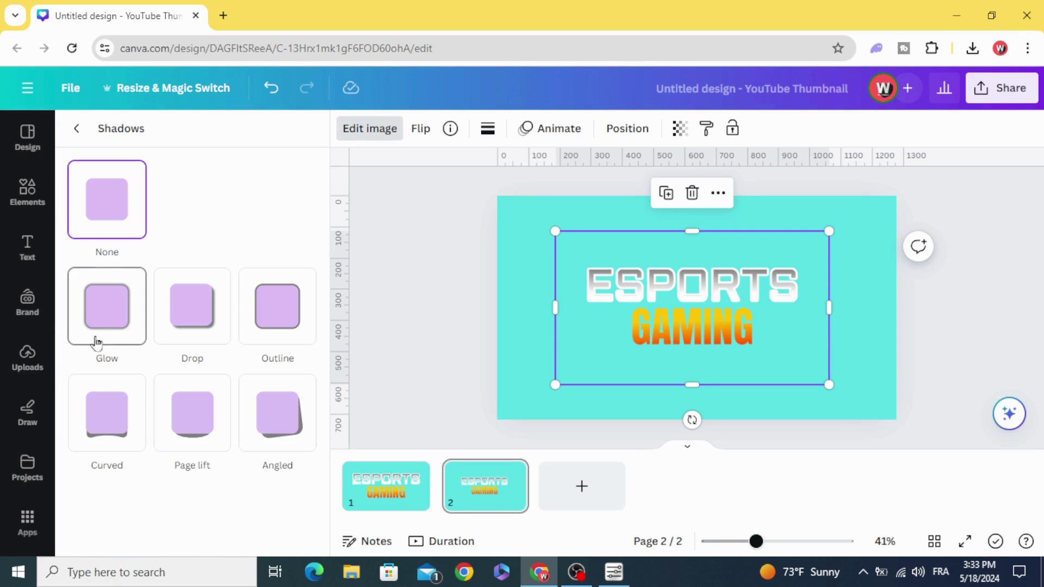
click(286, 303)
scroll(280, 321, down, 2)
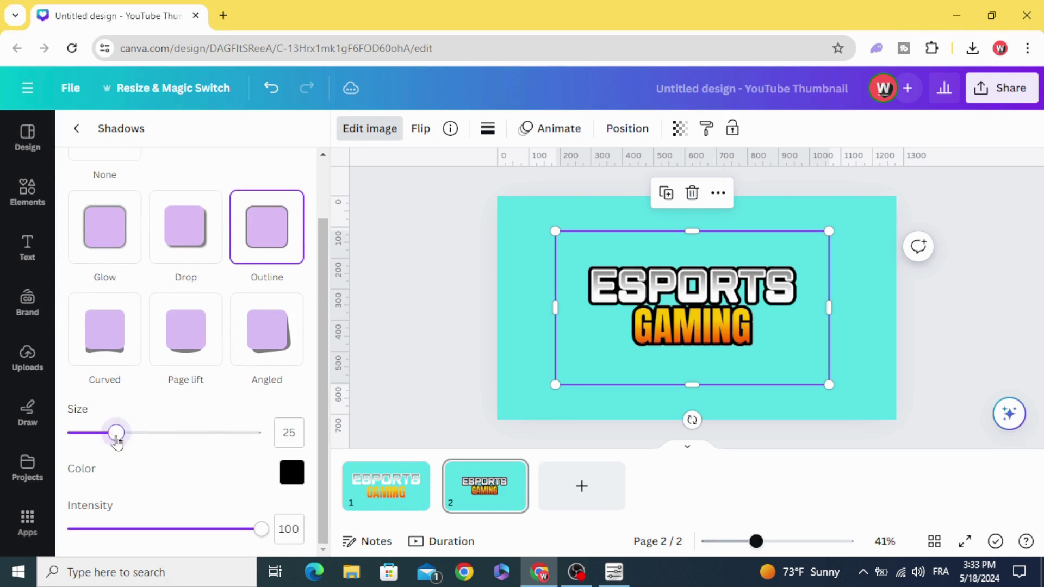
drag(116, 441, 209, 450)
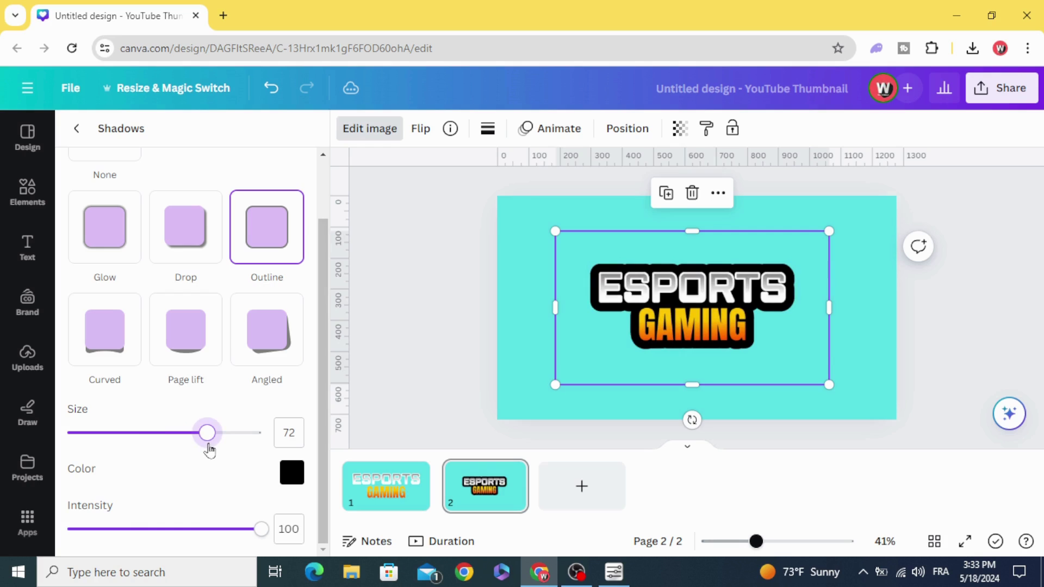
click(453, 324)
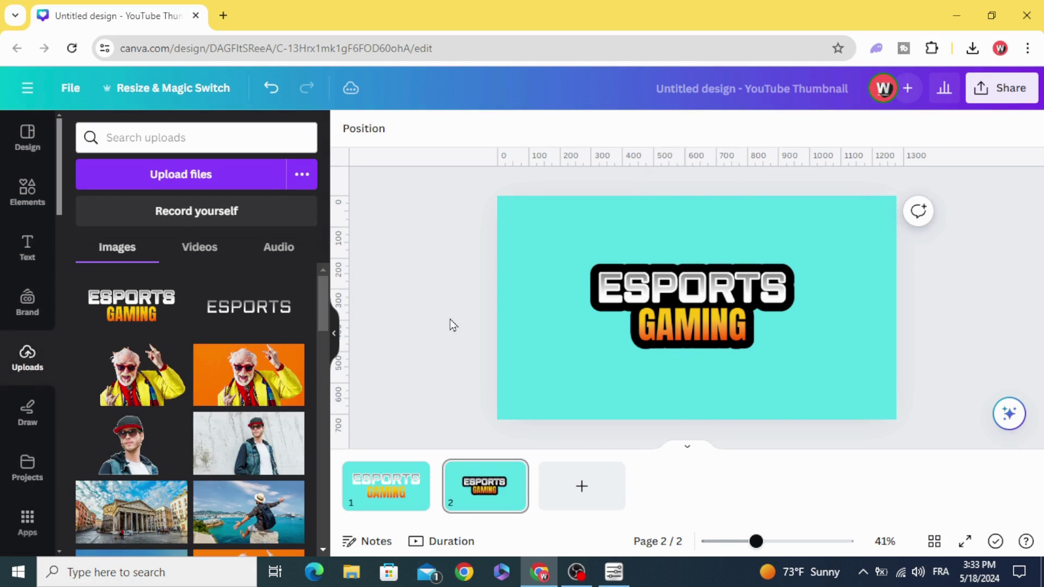
Step: Search Elements for 'LIGHT' and filter the results to Graphics
click(28, 190)
click(181, 143)
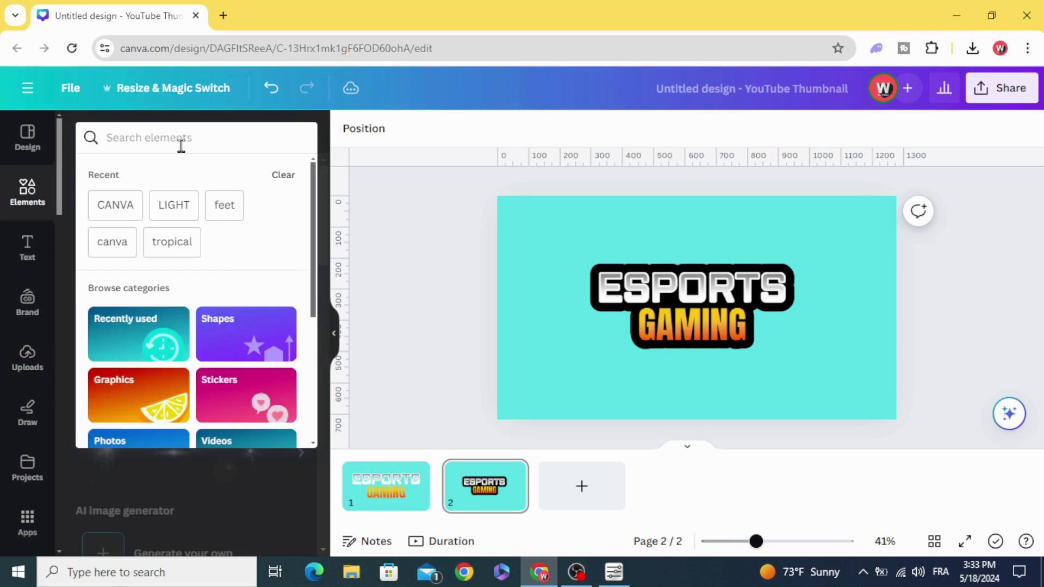
text(LIGHT)
key(Return)
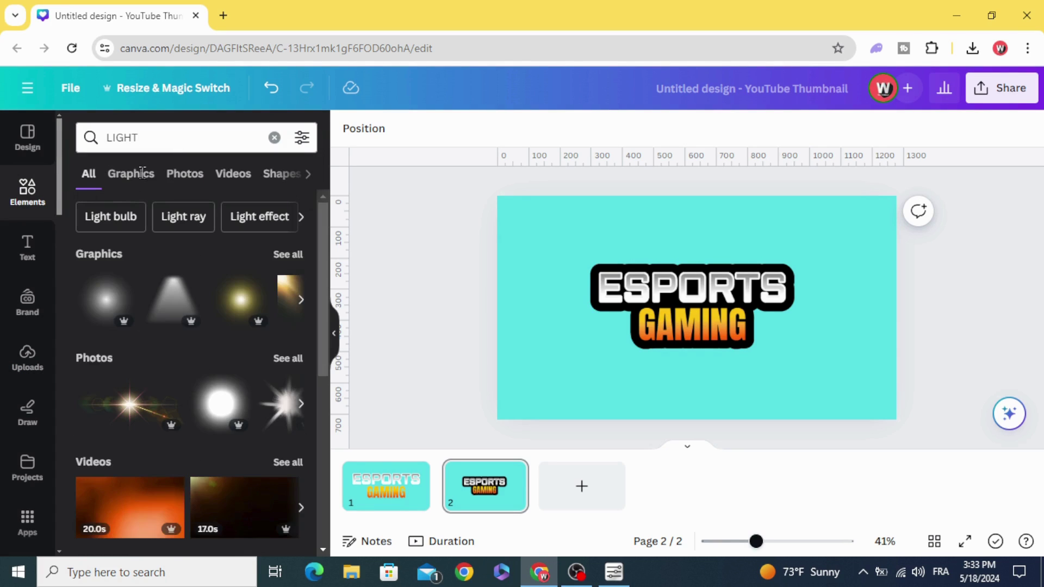
click(131, 173)
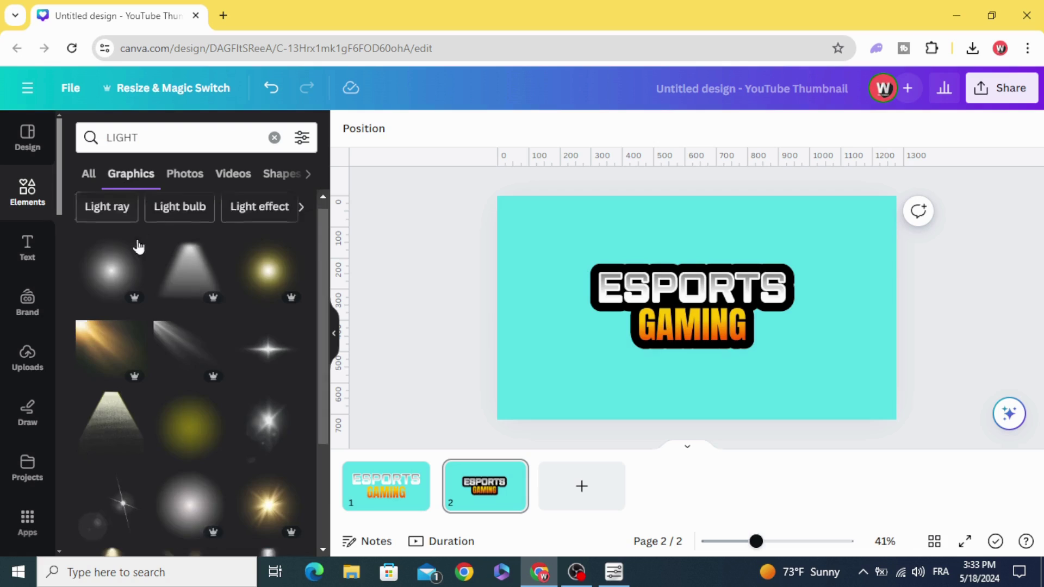
Step: Add the sparkle light-flare graphic, shrink it, and place it between ESPORTS and GAMING
scroll(136, 266, down, 1)
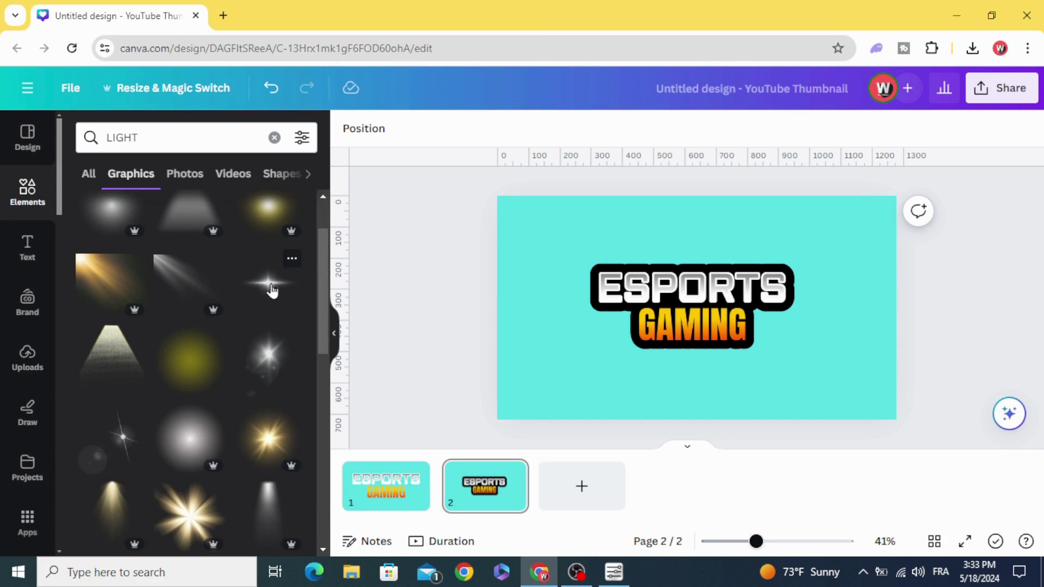
scroll(272, 291, down, 8)
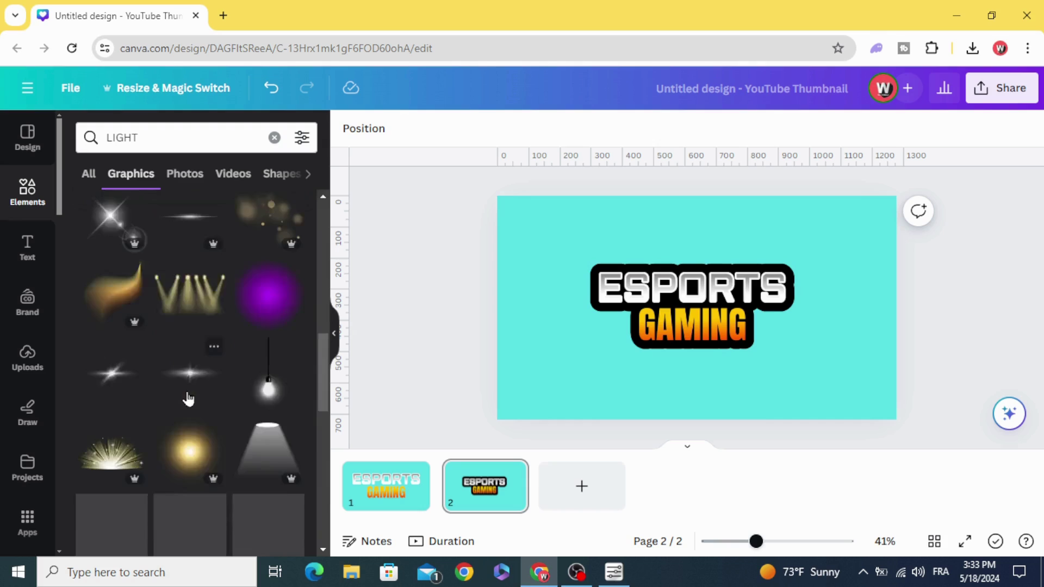
scroll(187, 400, up, 10)
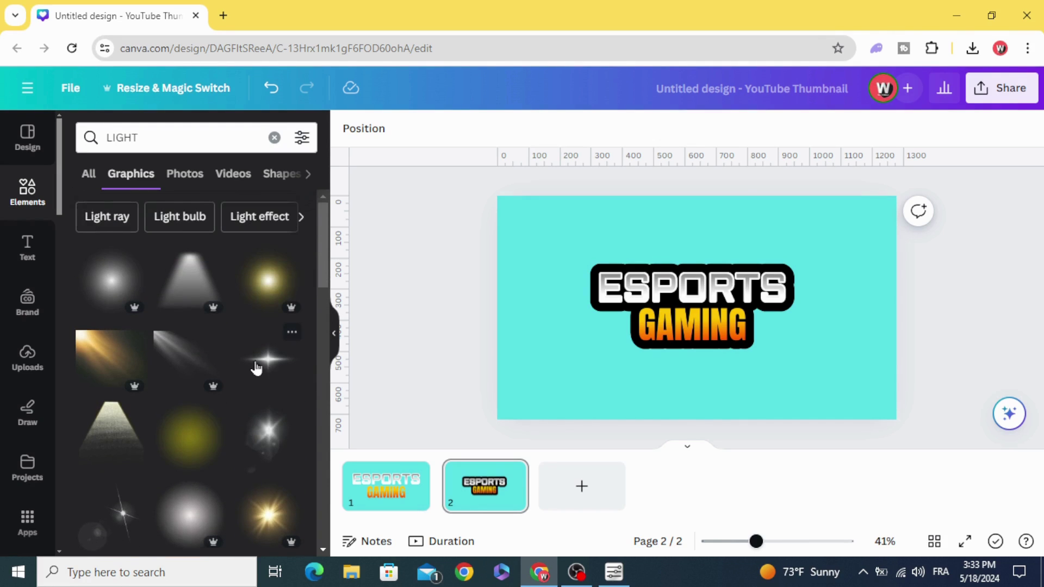
click(255, 370)
drag(873, 225, 808, 256)
drag(674, 373, 703, 351)
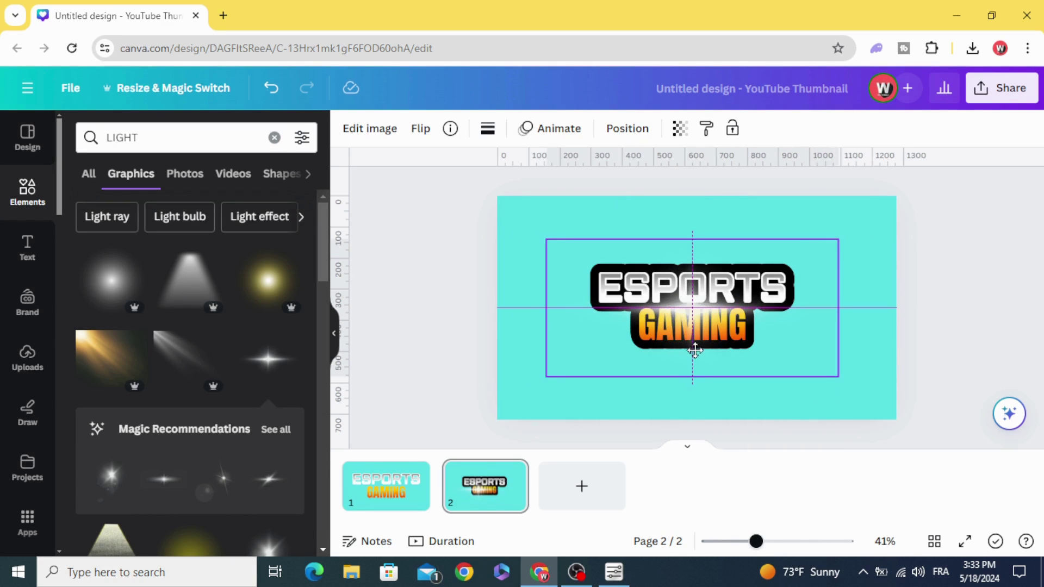
Step: Select the logo and flare together, scale them up, and recentre them on the cyan page
click(865, 294)
drag(508, 212, 840, 398)
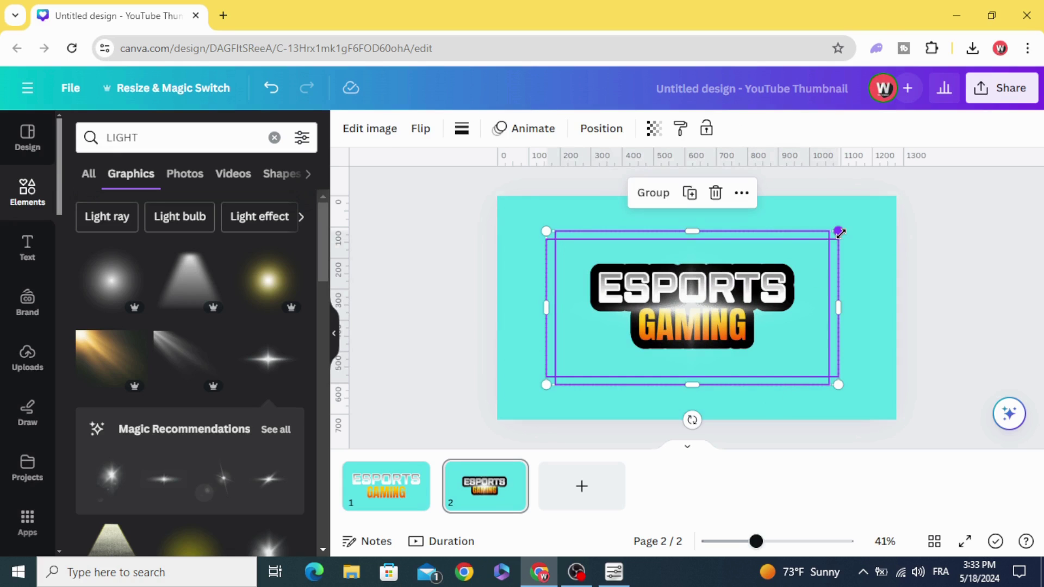
drag(839, 232, 886, 205)
drag(790, 308, 769, 320)
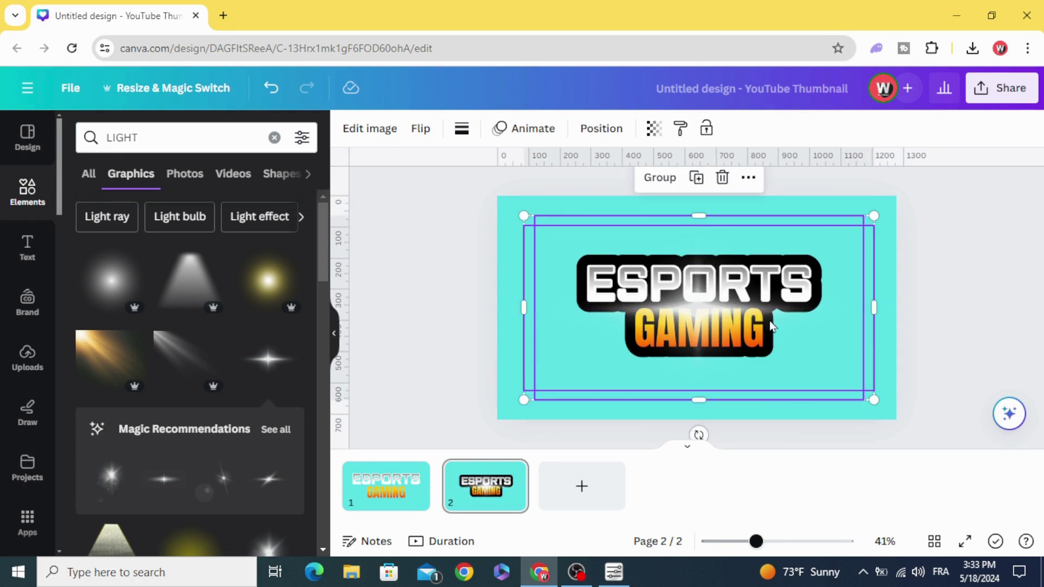
click(980, 289)
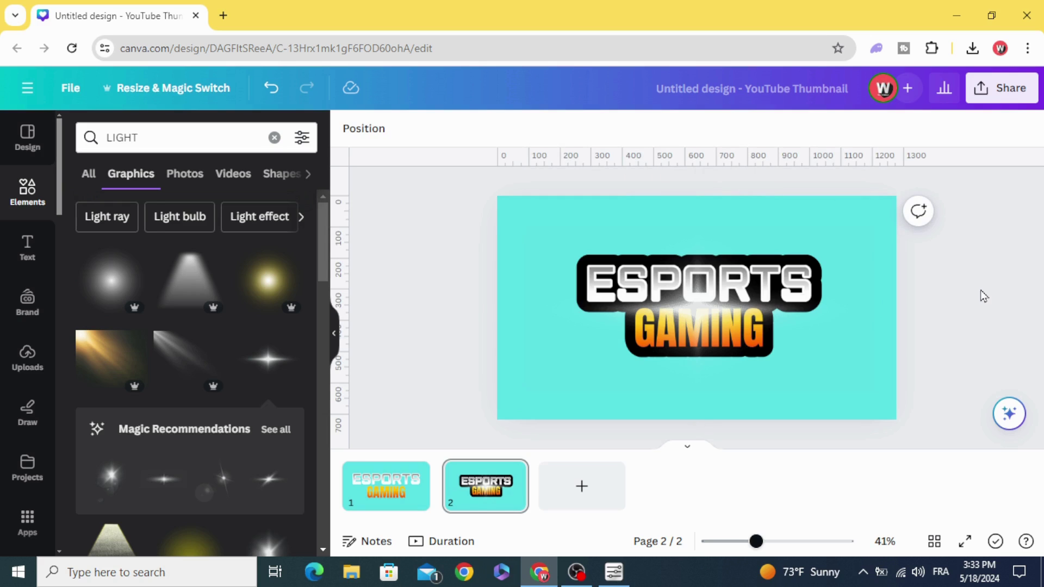